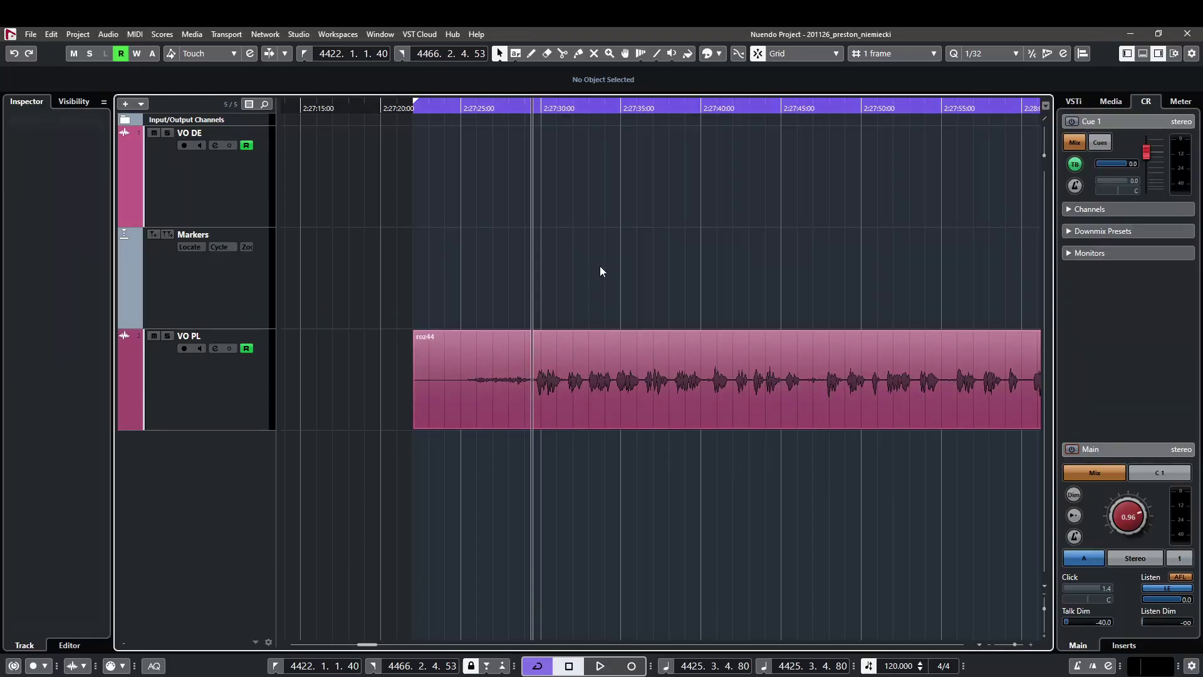
Select the Markers track and set the locators to the selected VO PL phrase
left_click(599, 266)
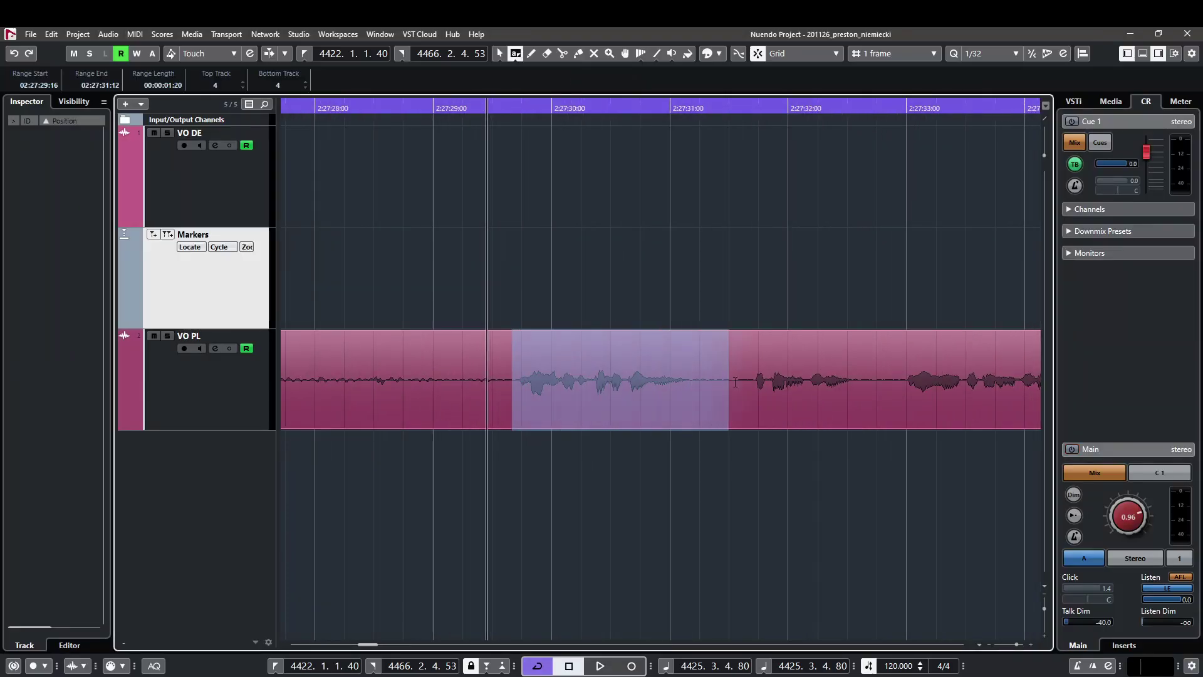
key("p")
scroll(558, 365, "down", 2)
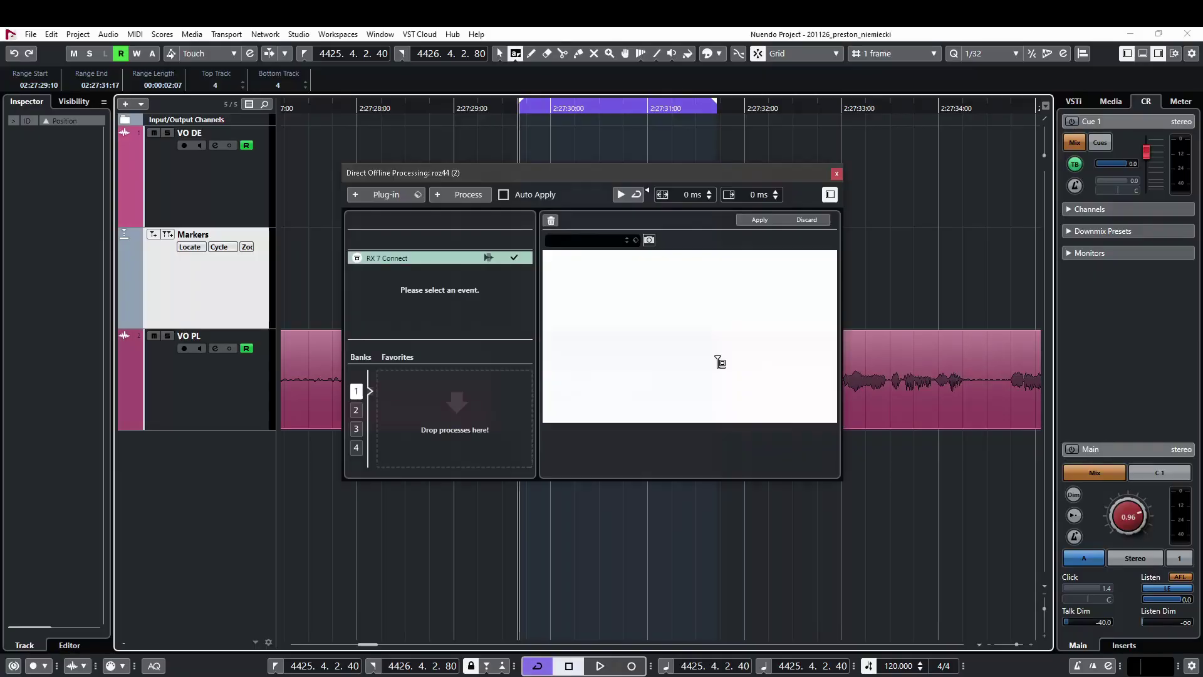
Launch the RX 7 editor from the RX 7 Connect process for the selected phrase
left_click(718, 362)
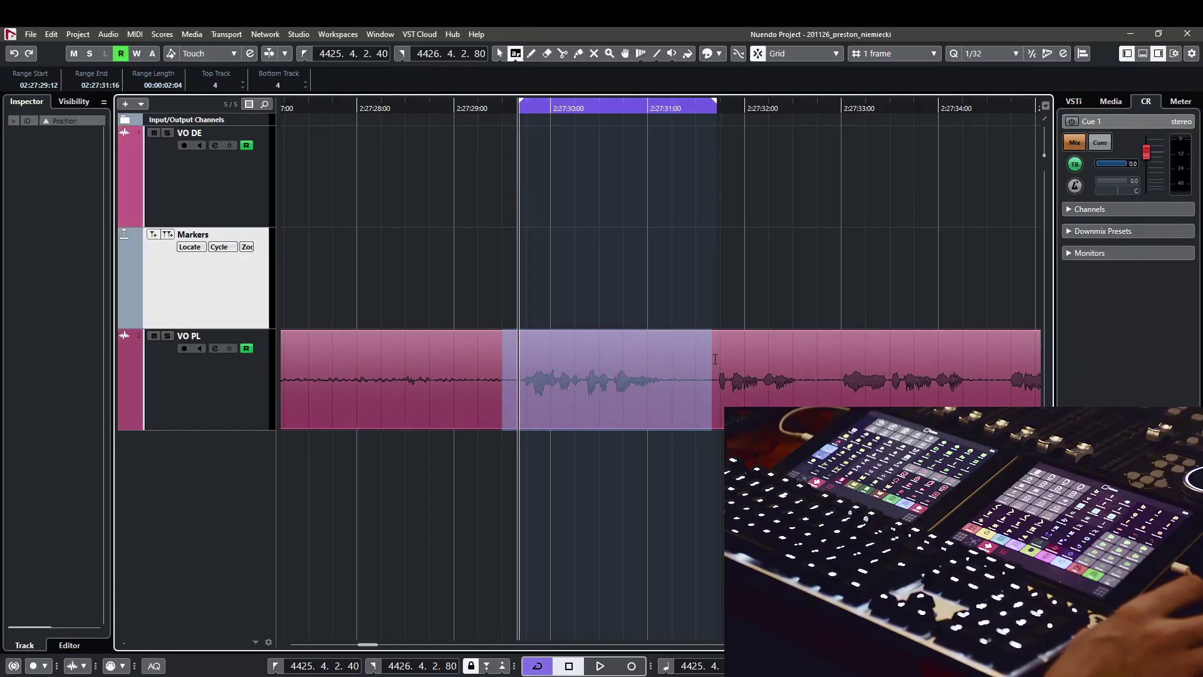
left_click_drag(715, 359, 719, 357)
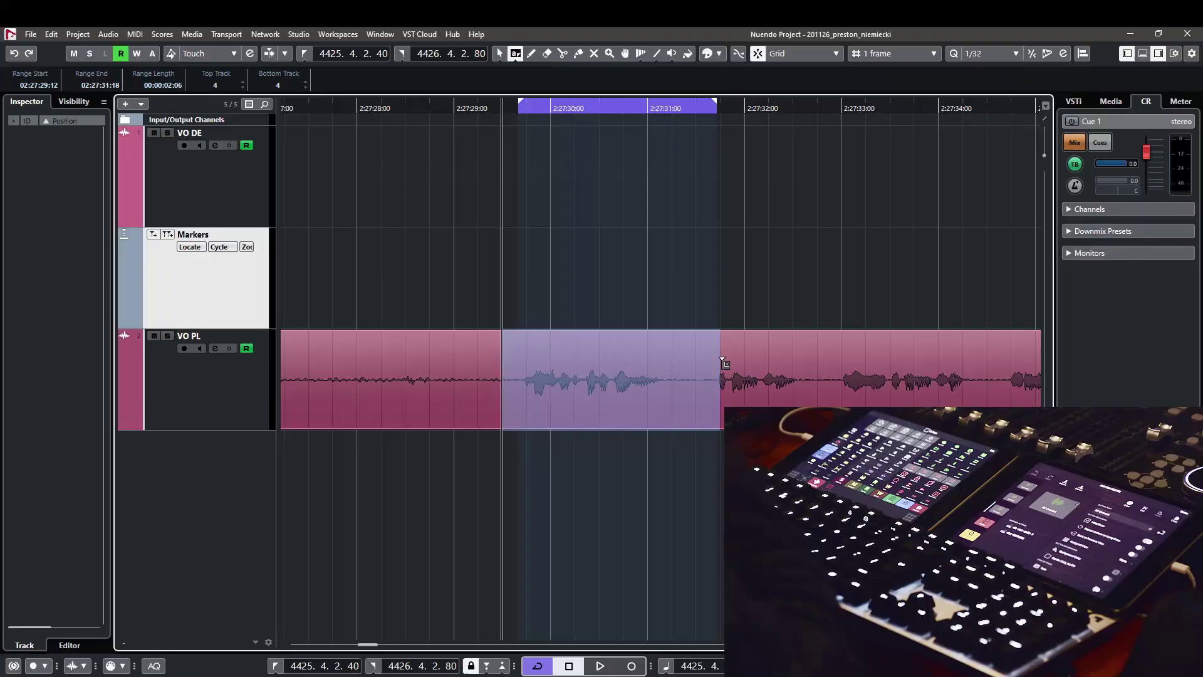
key("F7")
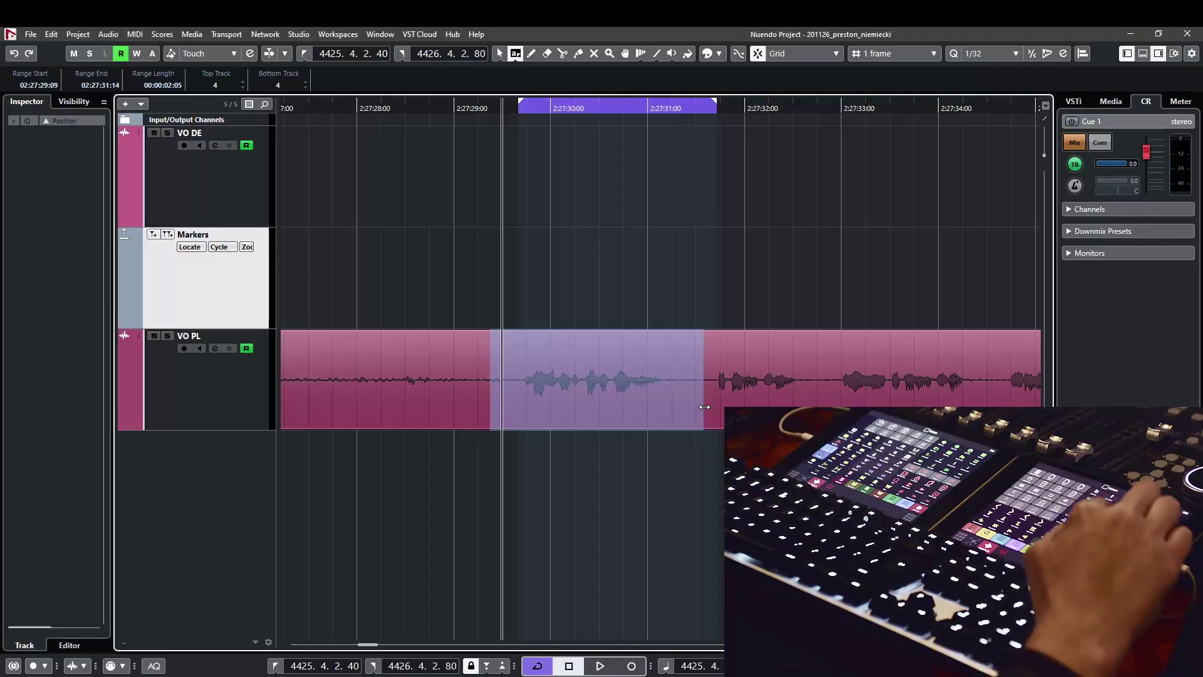
key("F7")
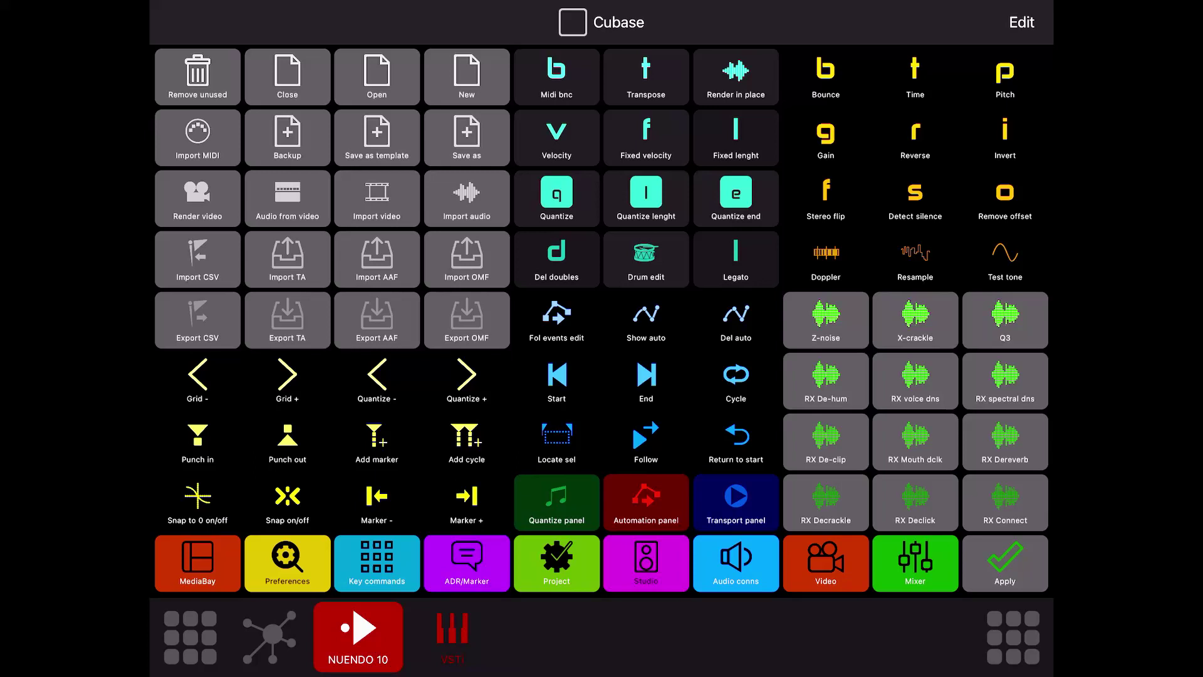
Open the RX Connect button in Metagrid's Button Editor and list its assigned key commands
left_click(1021, 22)
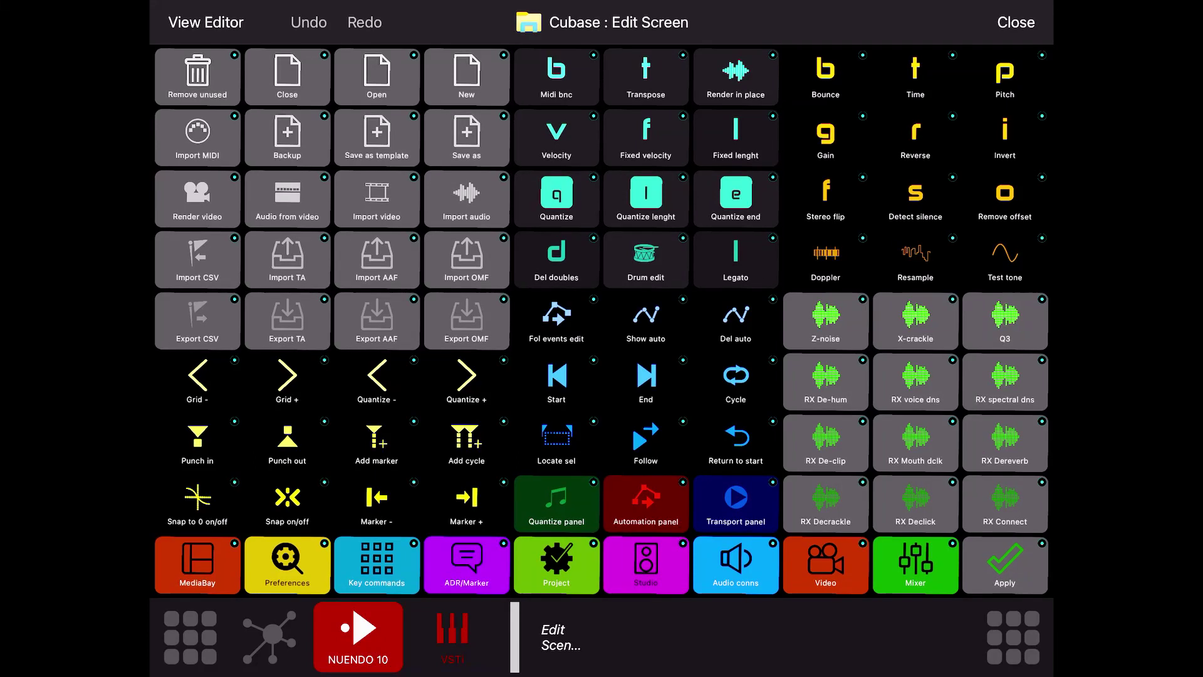
left_click(1004, 501)
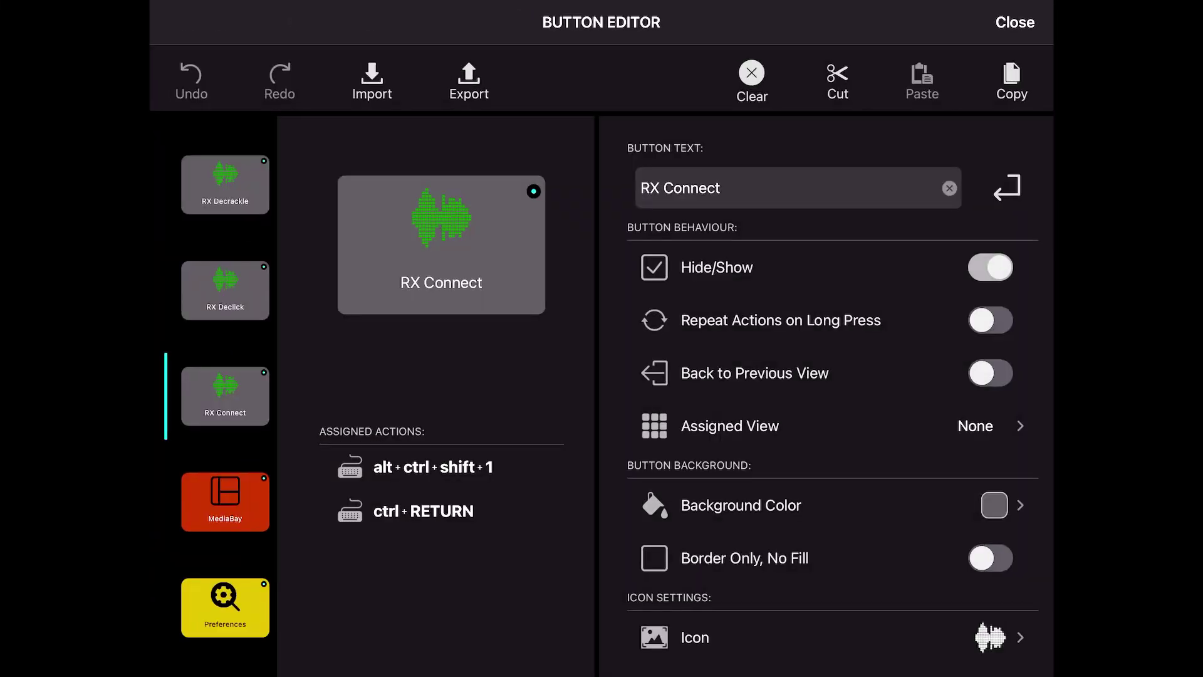
left_click(423, 488)
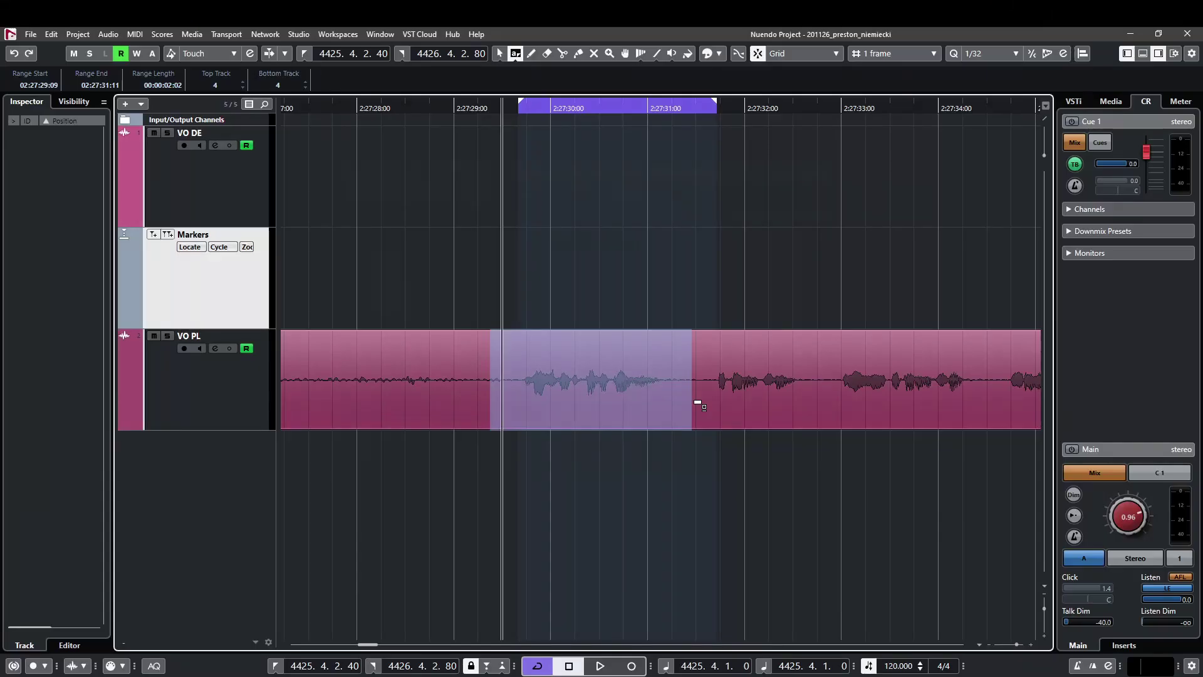
Run RX 7 Connect on the selected VO PL range with F7
key("F7")
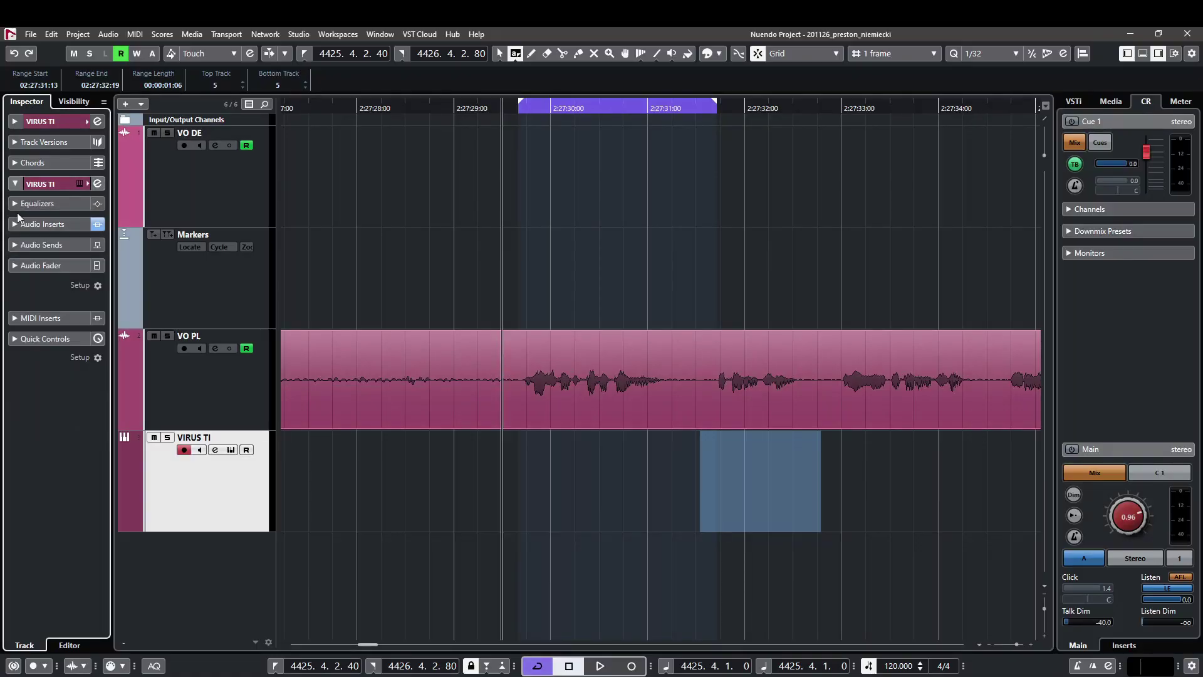
Expand and collapse the VIRUS TI track's Audio Inserts, then clear the range selection
left_click(16, 224)
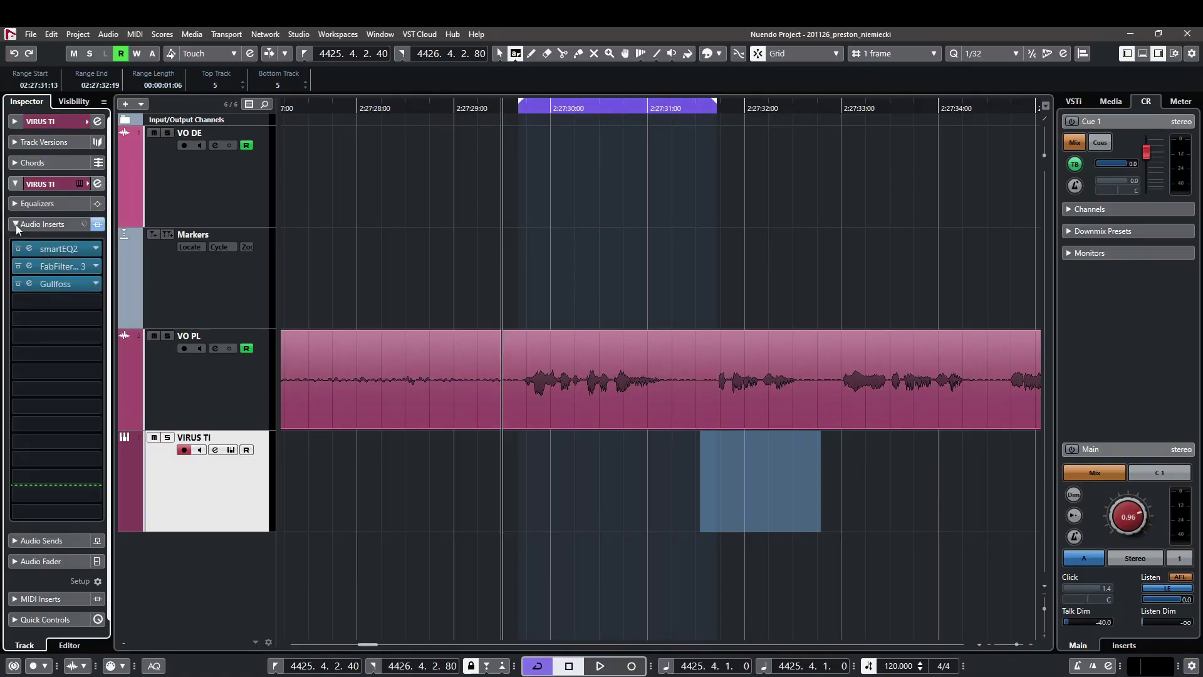
left_click(16, 225)
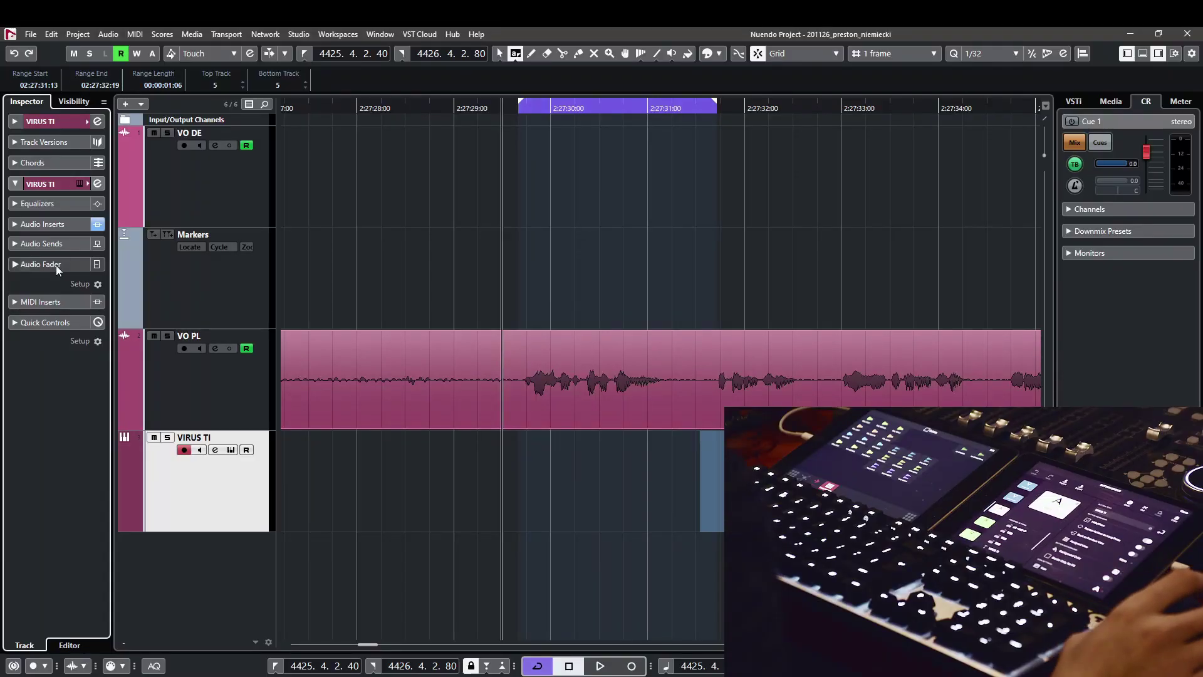
left_click(294, 539)
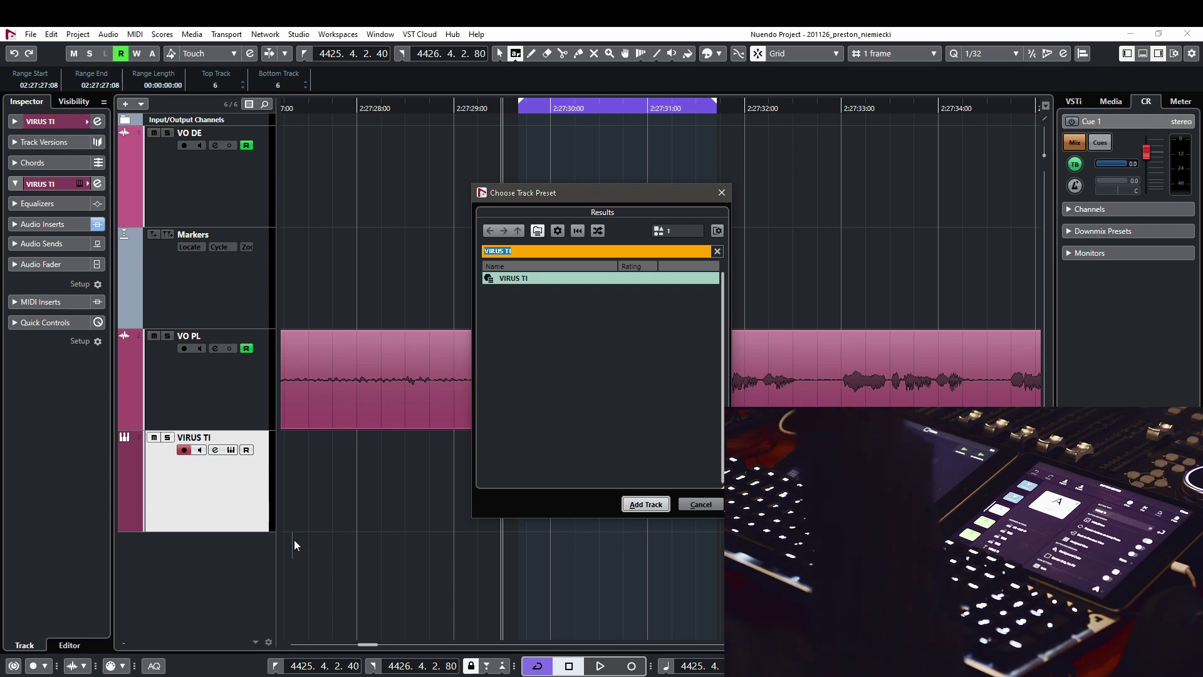
Search 'VIRUS TI' in the track preset chooser and add that preset as a new track
type("VIRUS")
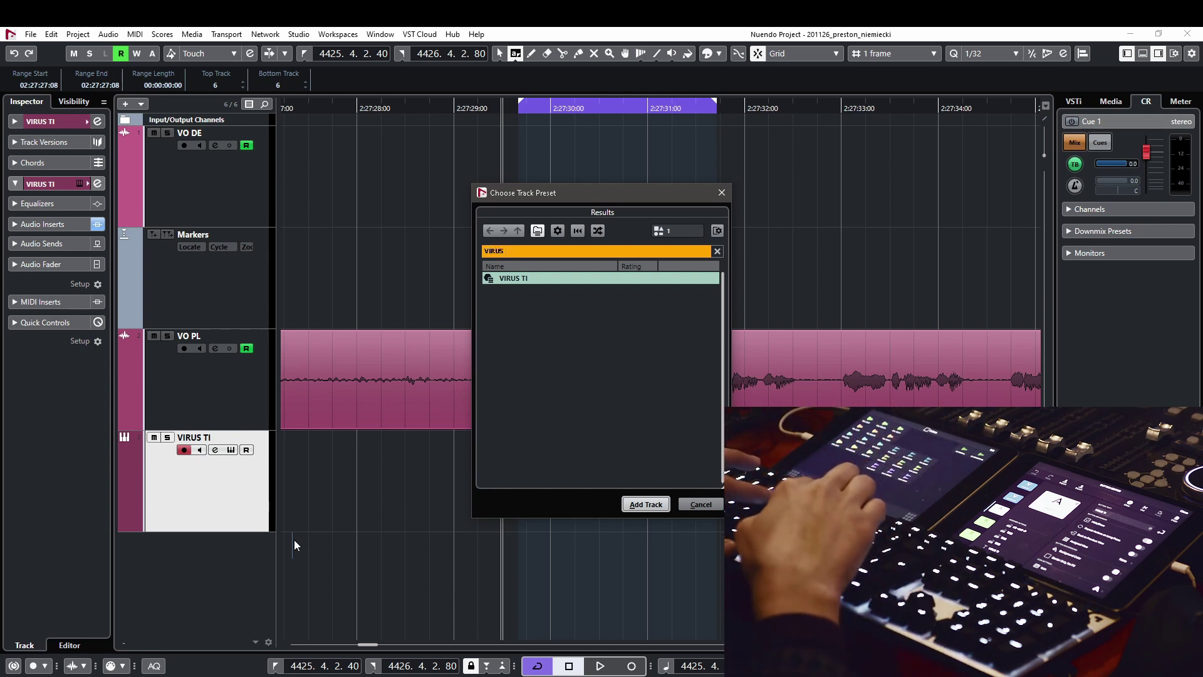
type(" TI")
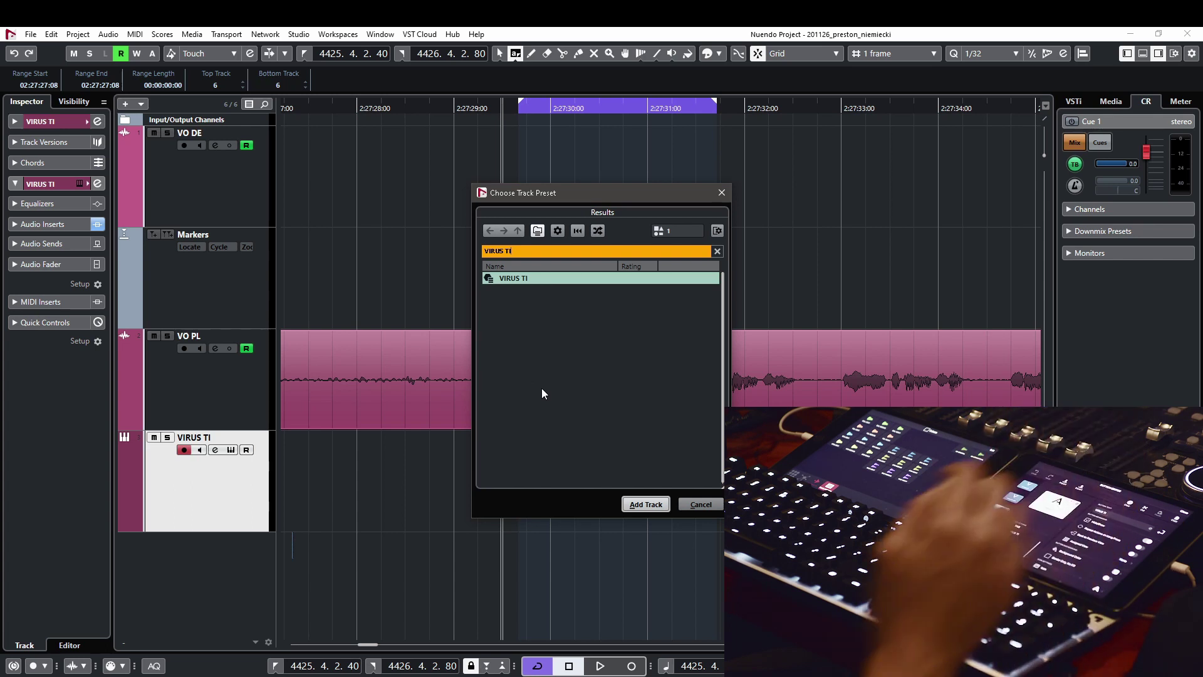
key("Down")
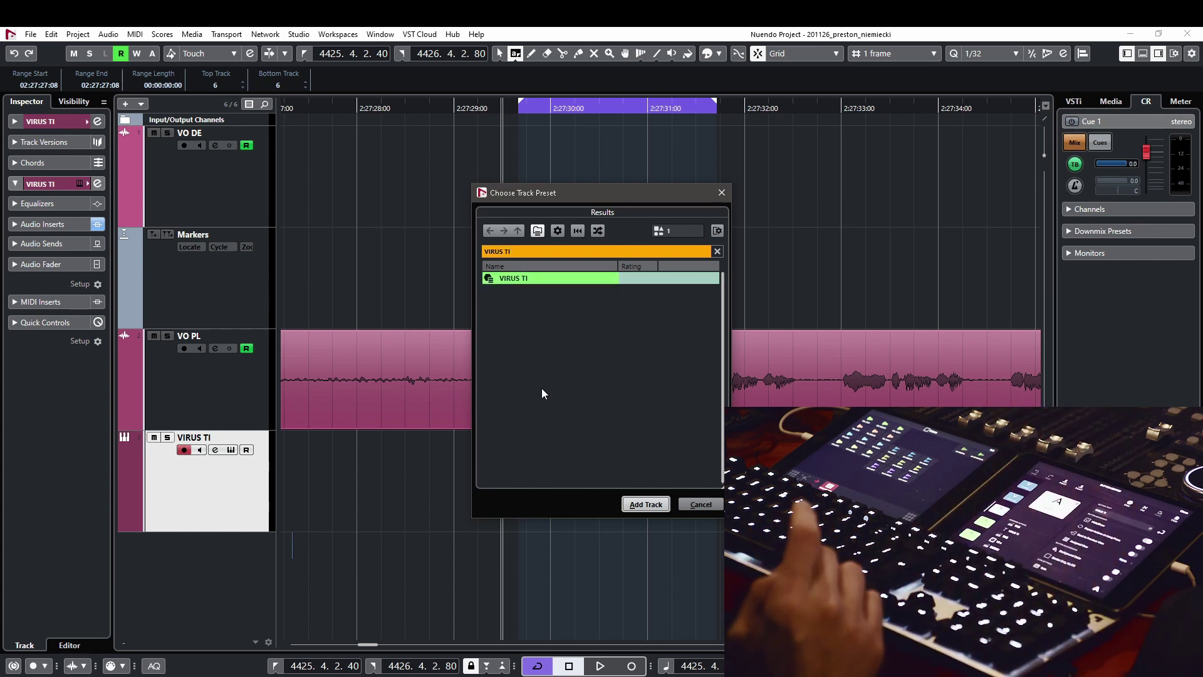
key("Return")
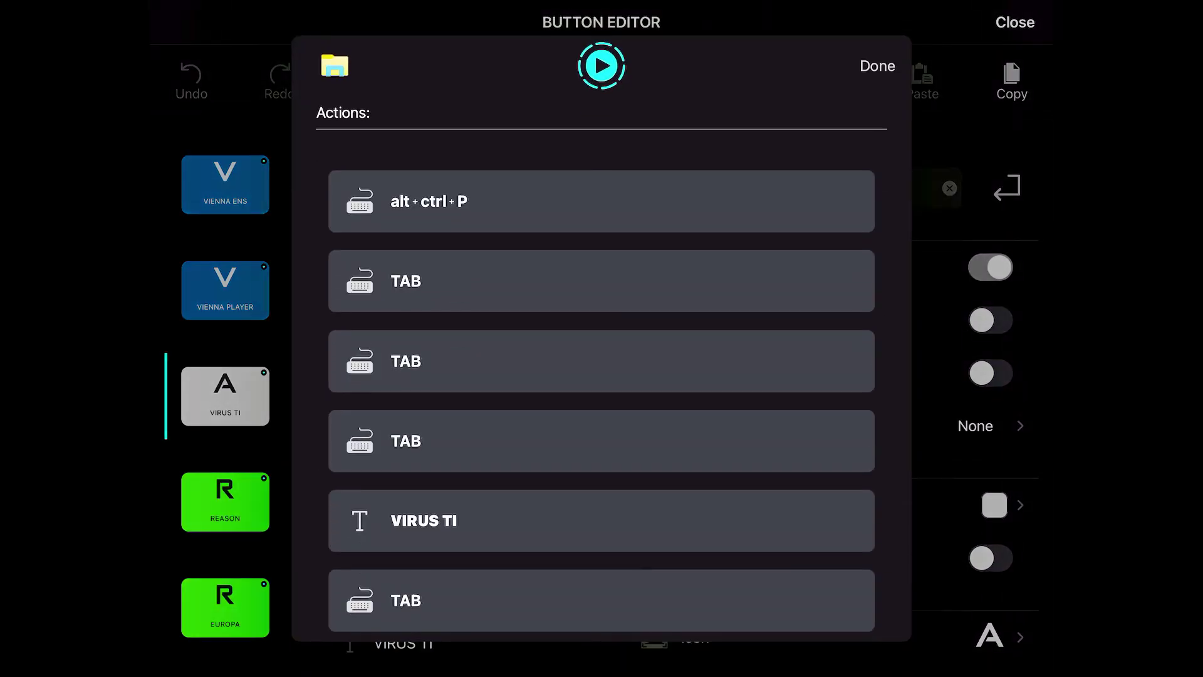
scroll(601, 389, "down", 3)
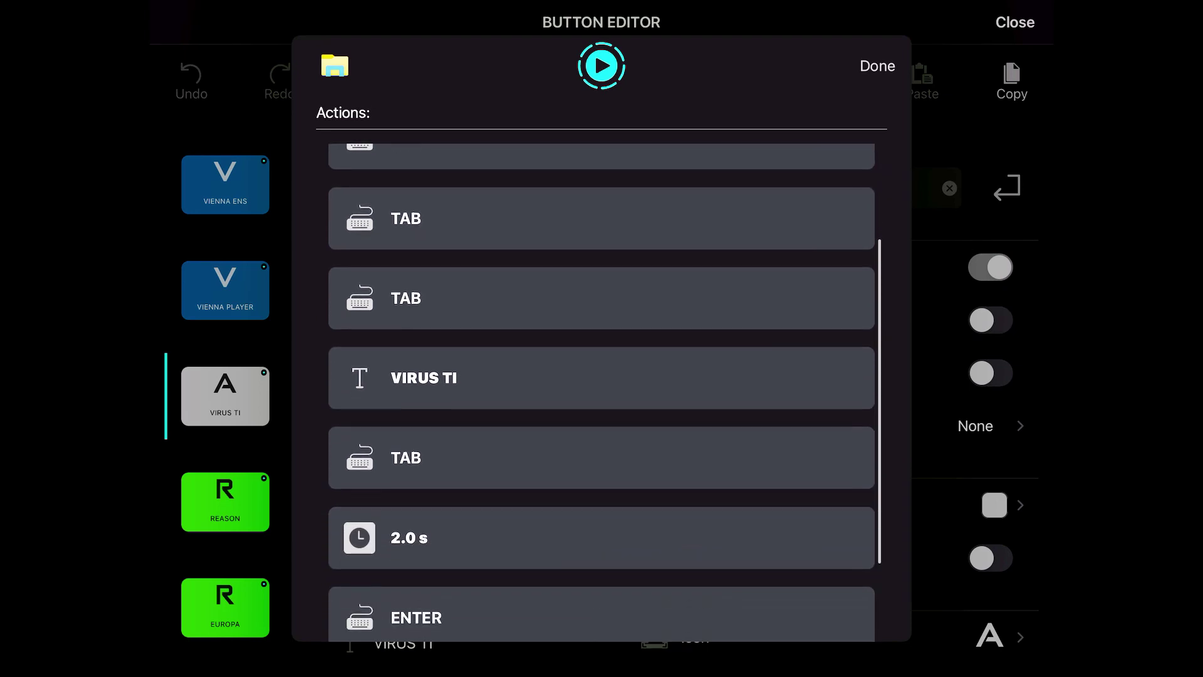
scroll(601, 389, "down", 2)
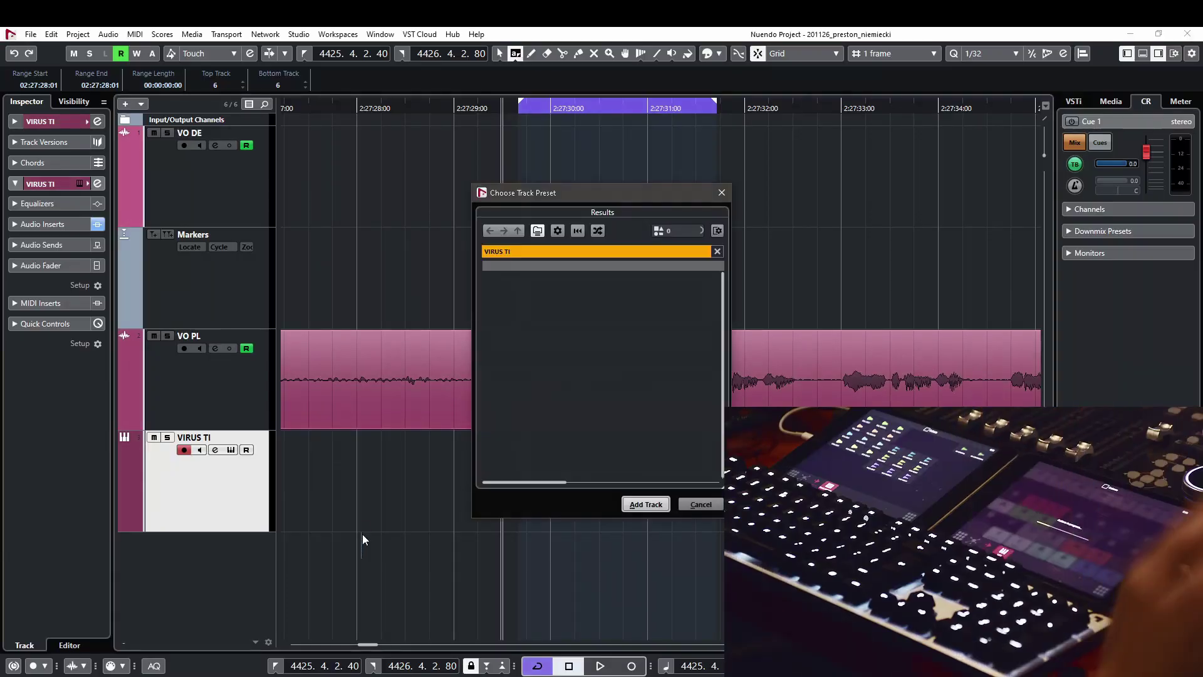
Confirm adding the VIRUS TI track from its preset
key("Return")
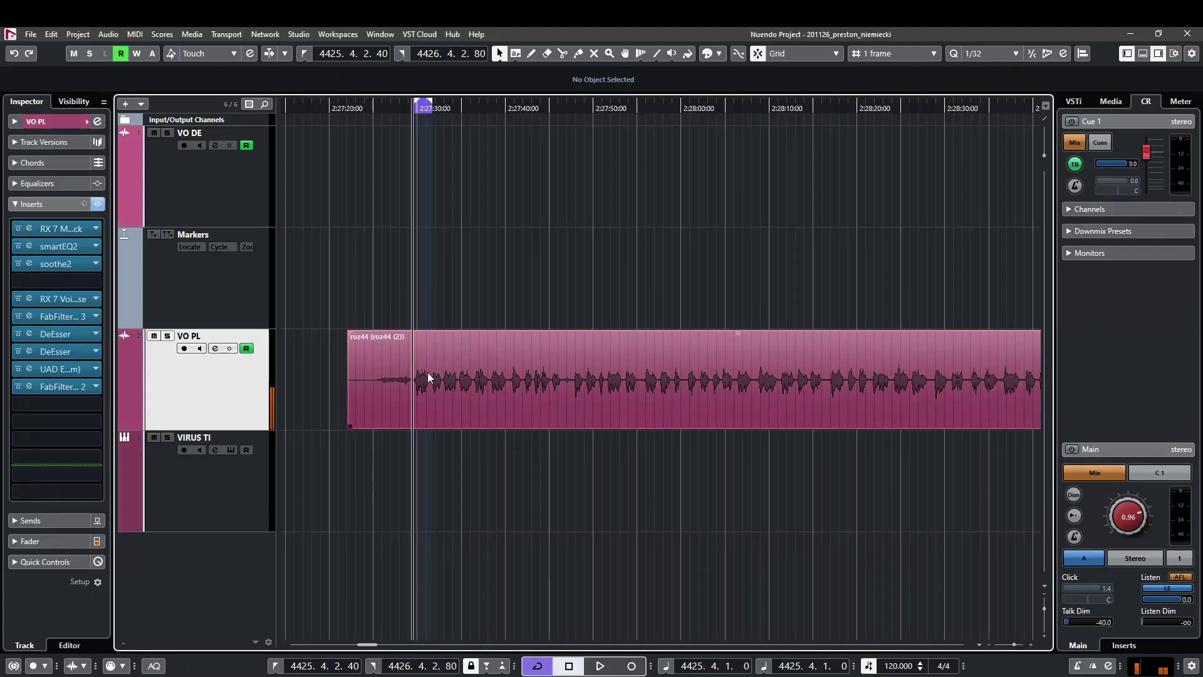
Split the VO PL event between words into separate roz50 events
scroll(429, 376, "down", 3)
left_click(531, 390)
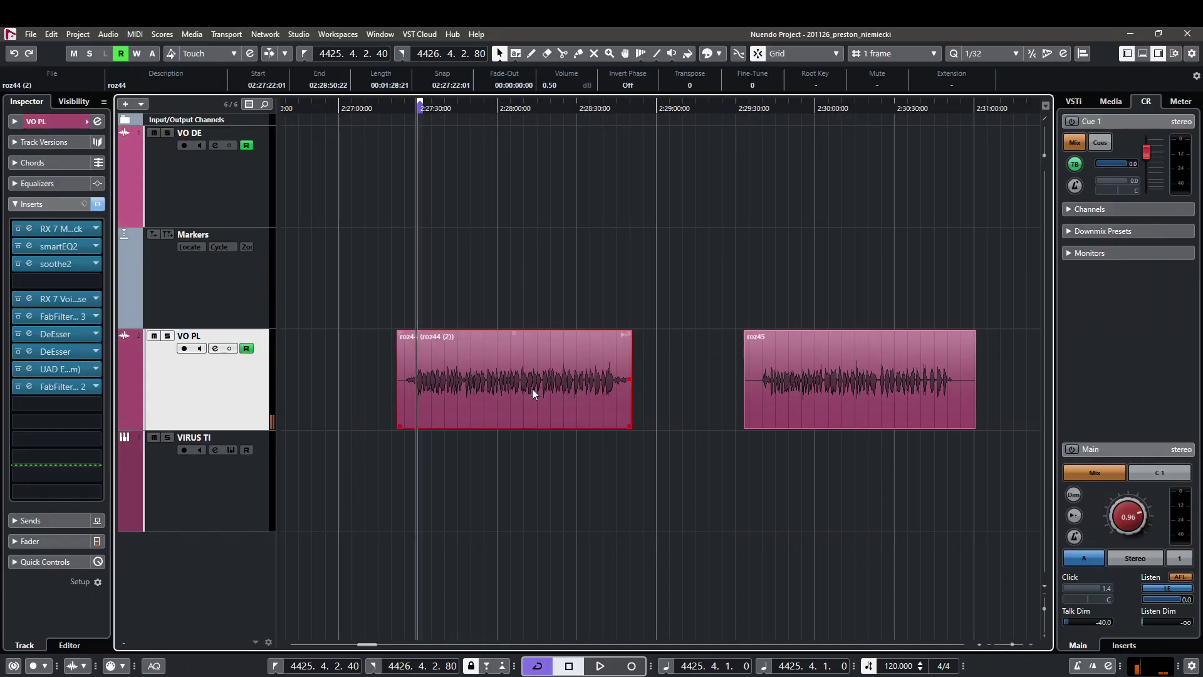
scroll(644, 397, "down", 3)
scroll(910, 411, "up", 2)
scroll(877, 401, "up", 10)
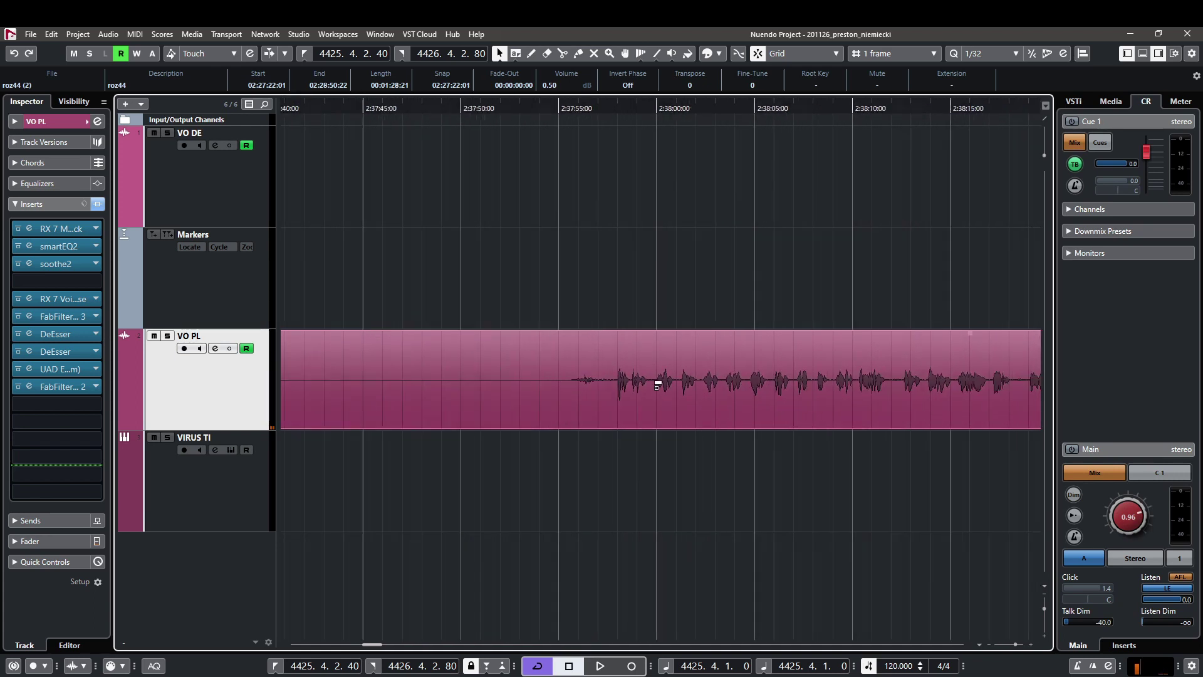
left_click(605, 383, "alt")
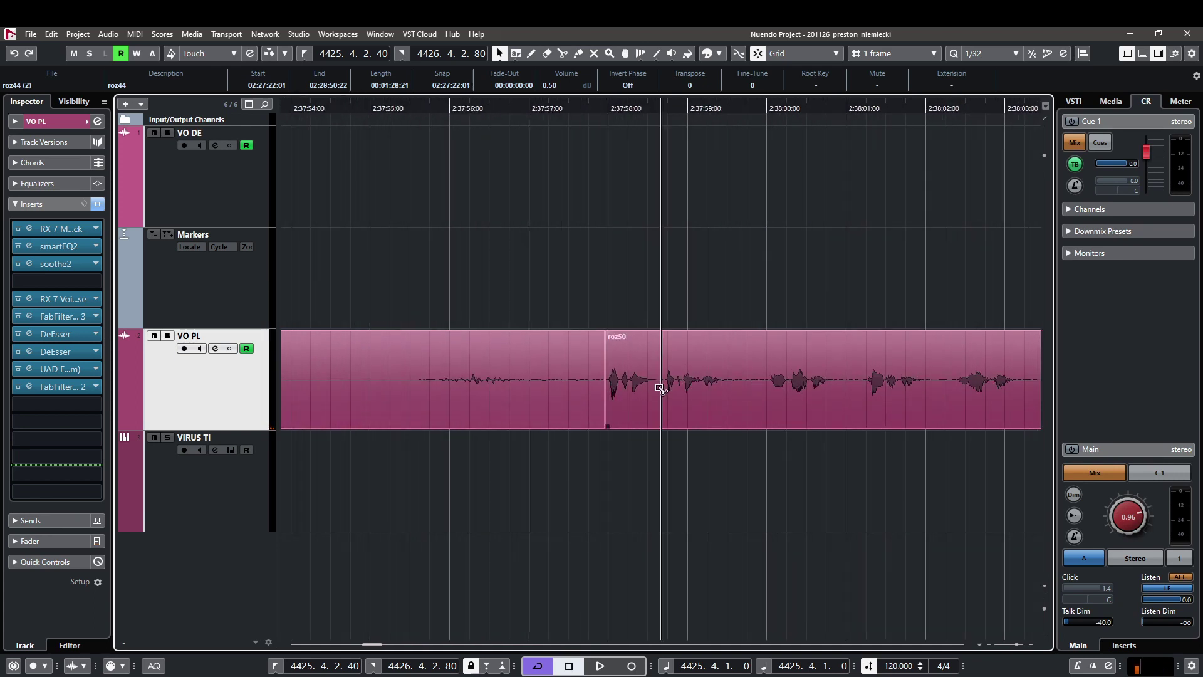
left_click(661, 384, "alt")
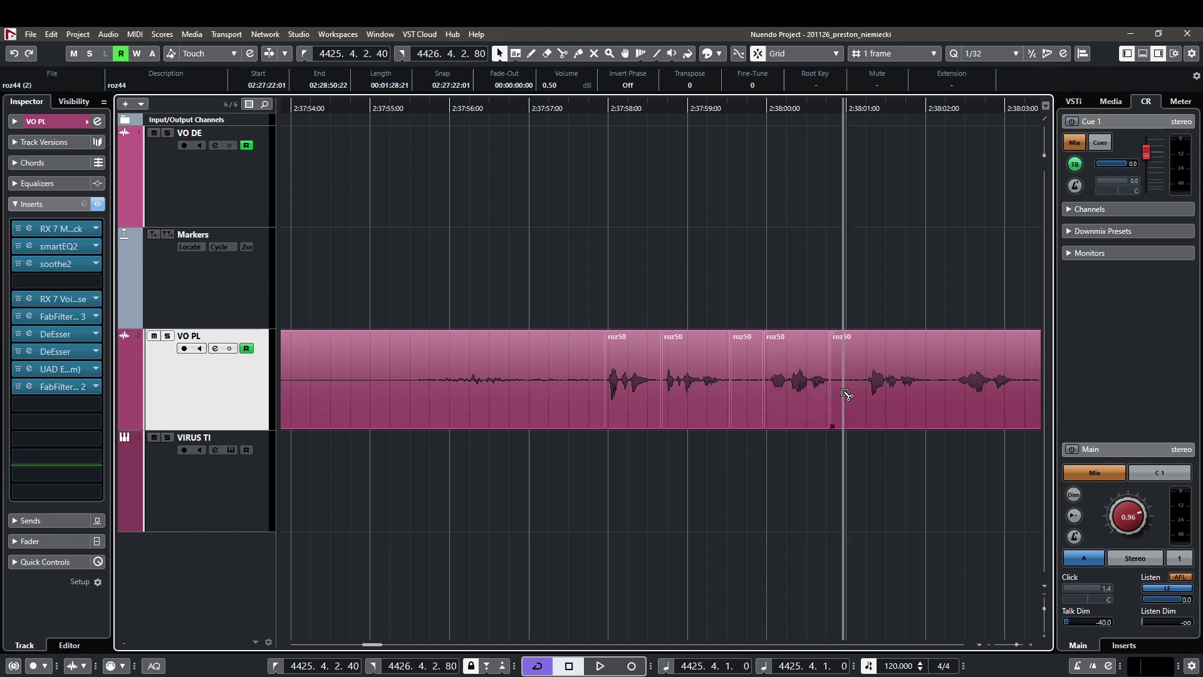
left_click(860, 394, "alt")
left_click(850, 399)
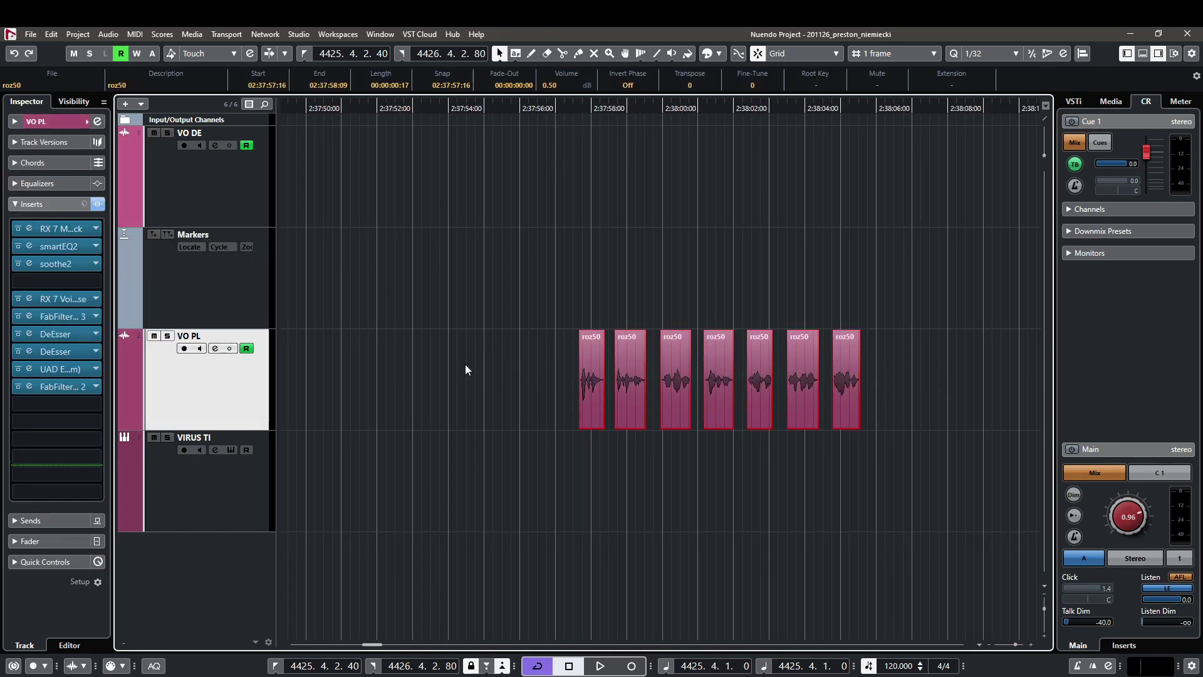
Zoom in on the split events and run the cycle-marker macro on the first roz50 event
left_click(557, 108)
left_click(530, 306)
key("h")
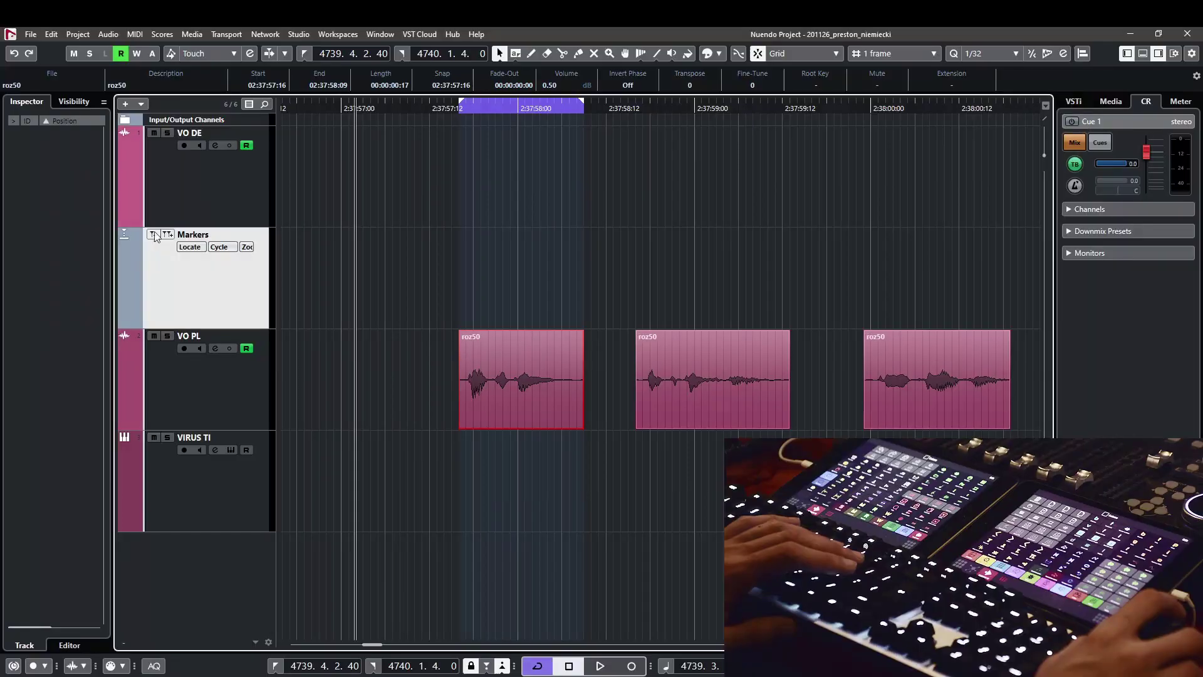
key("ctrl+Insert")
left_click(644, 379)
key("p")
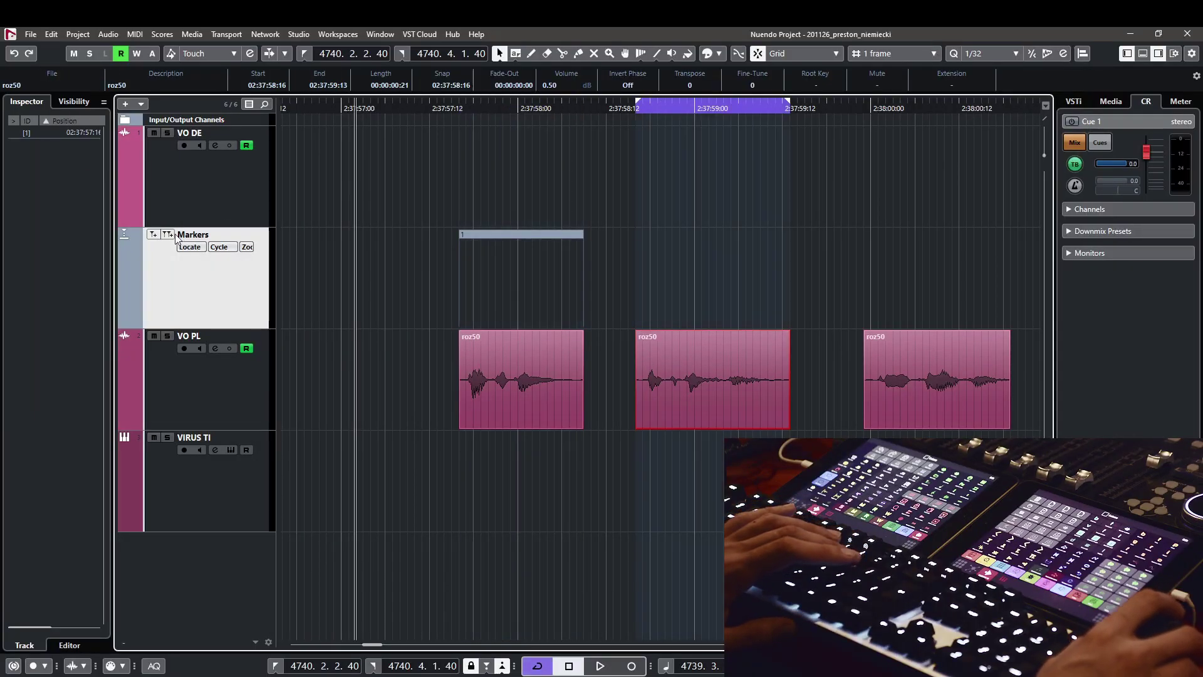
Insert a cycle marker, move to the next roz50 event, set locators and mark it too
key("ctrl+Insert")
key("Right")
key("p")
key("ctrl+Insert")
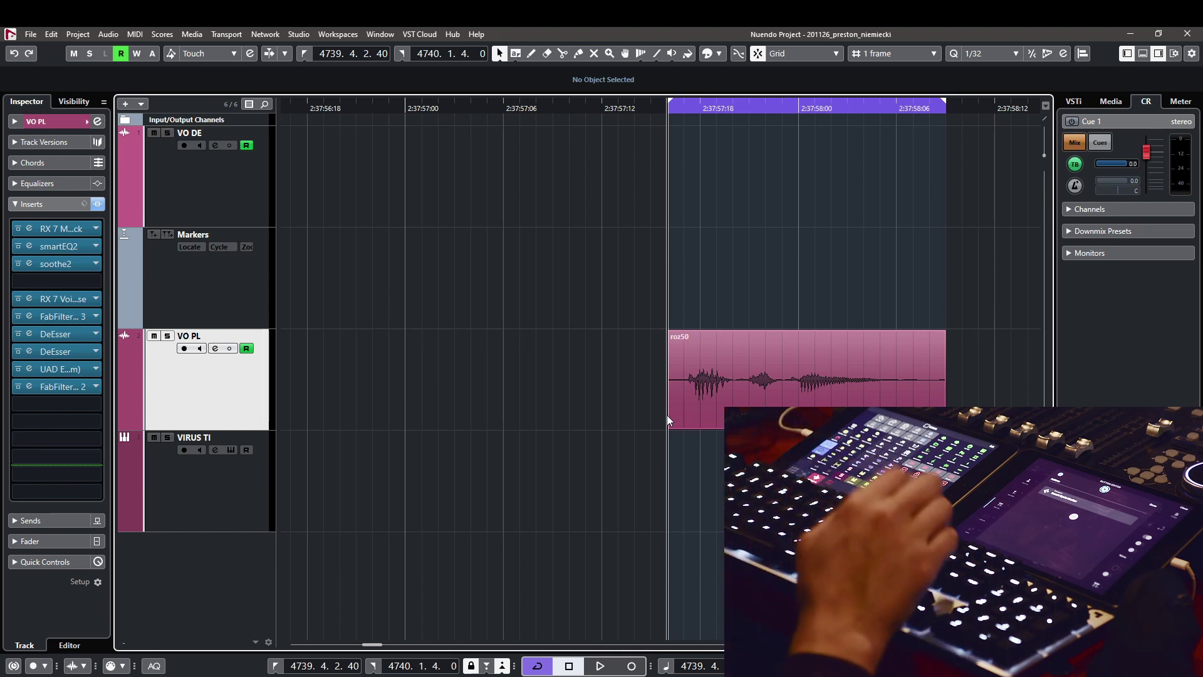
Add cycle marker 1 over the first roz50 event, then set the cycle range to the second
left_click(667, 415)
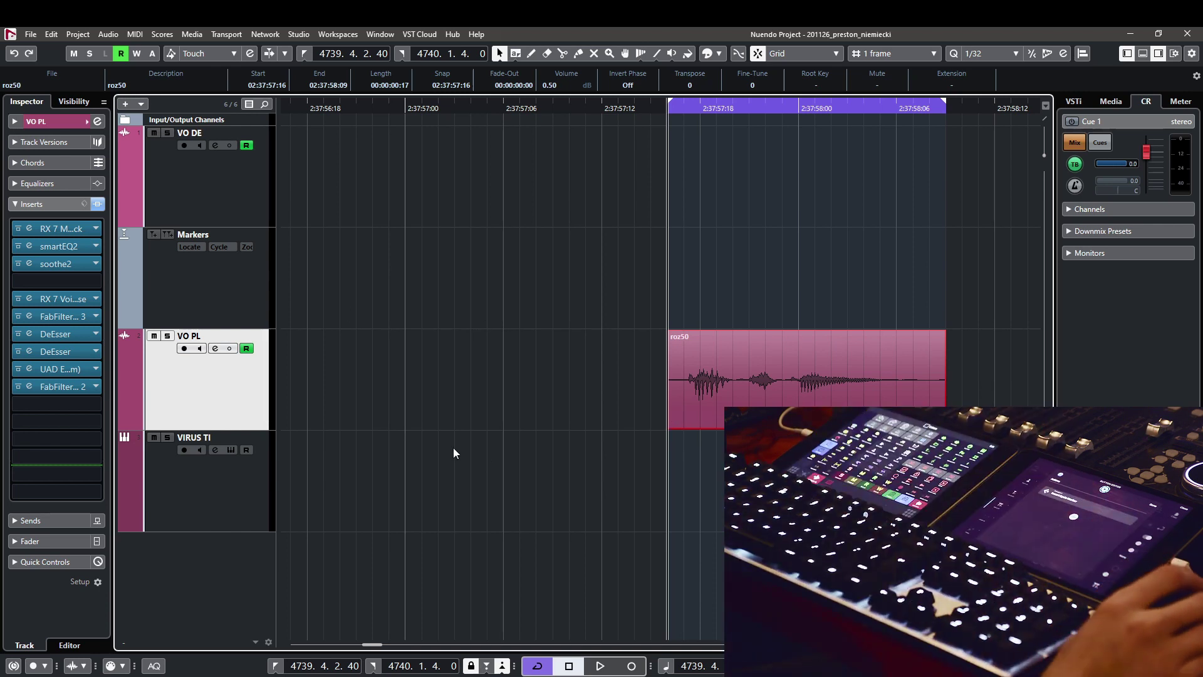
left_click(167, 235)
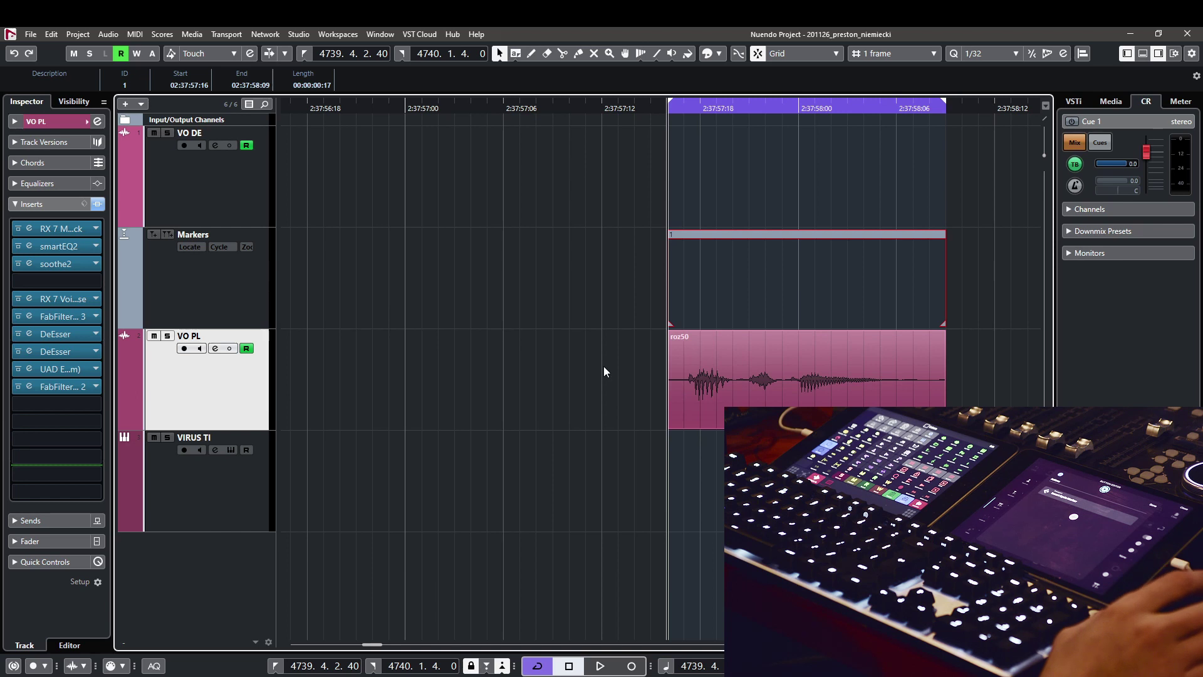
key("g")
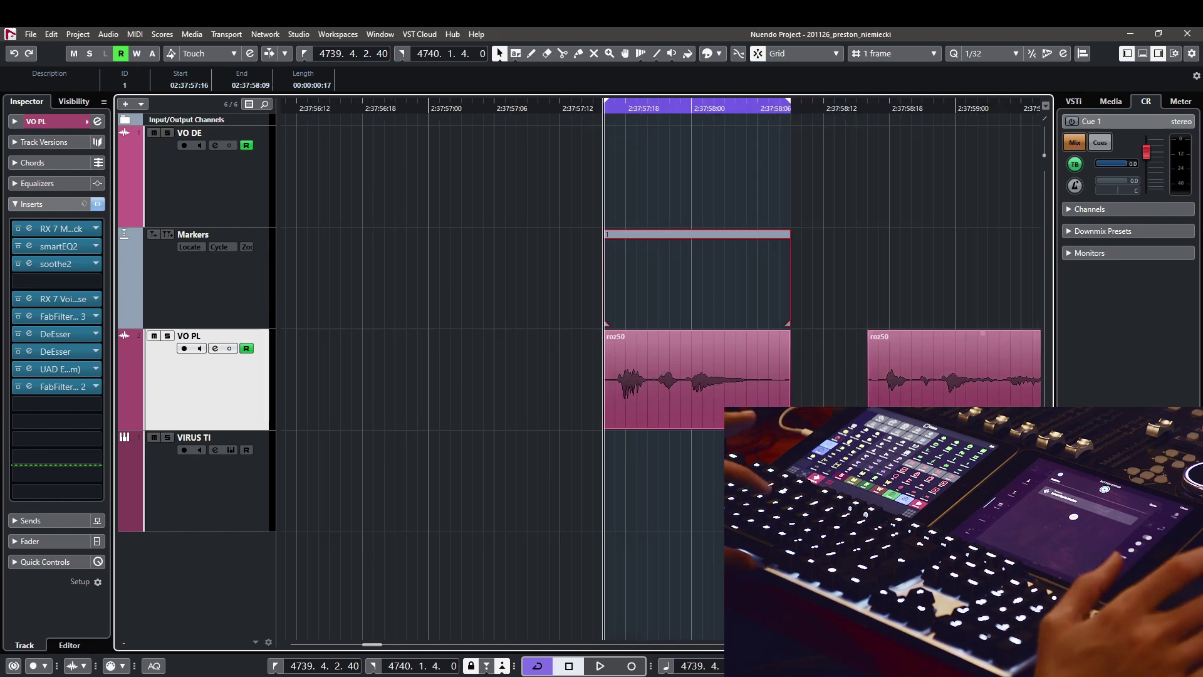
key("KP_2")
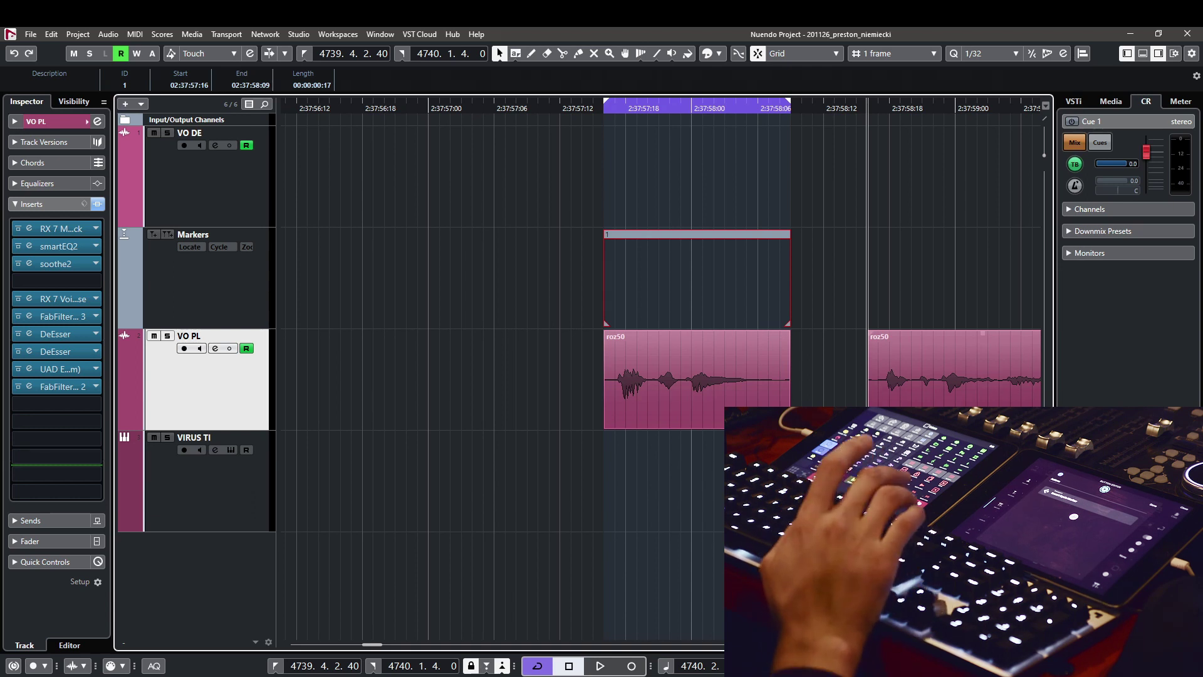
key("Right")
key("p")
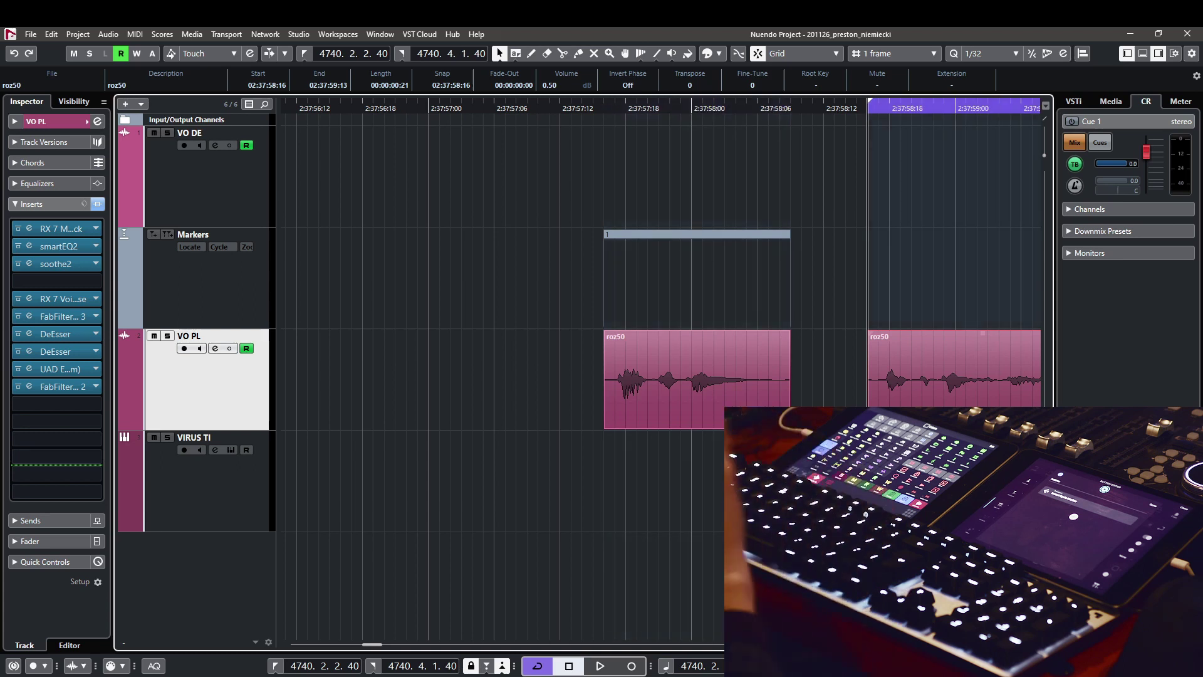
key("g")
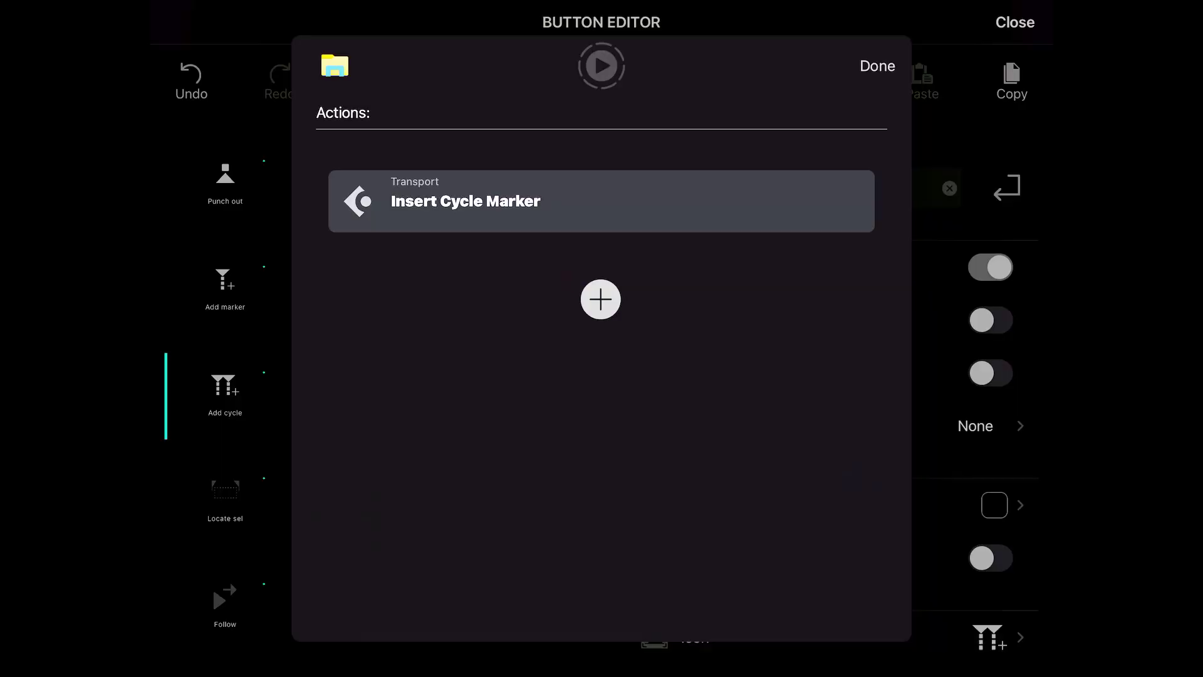
Add Keyboard Shortcut actions N, alt+ctrl+shift+= and P to the Add cycle macro
left_click(378, 173)
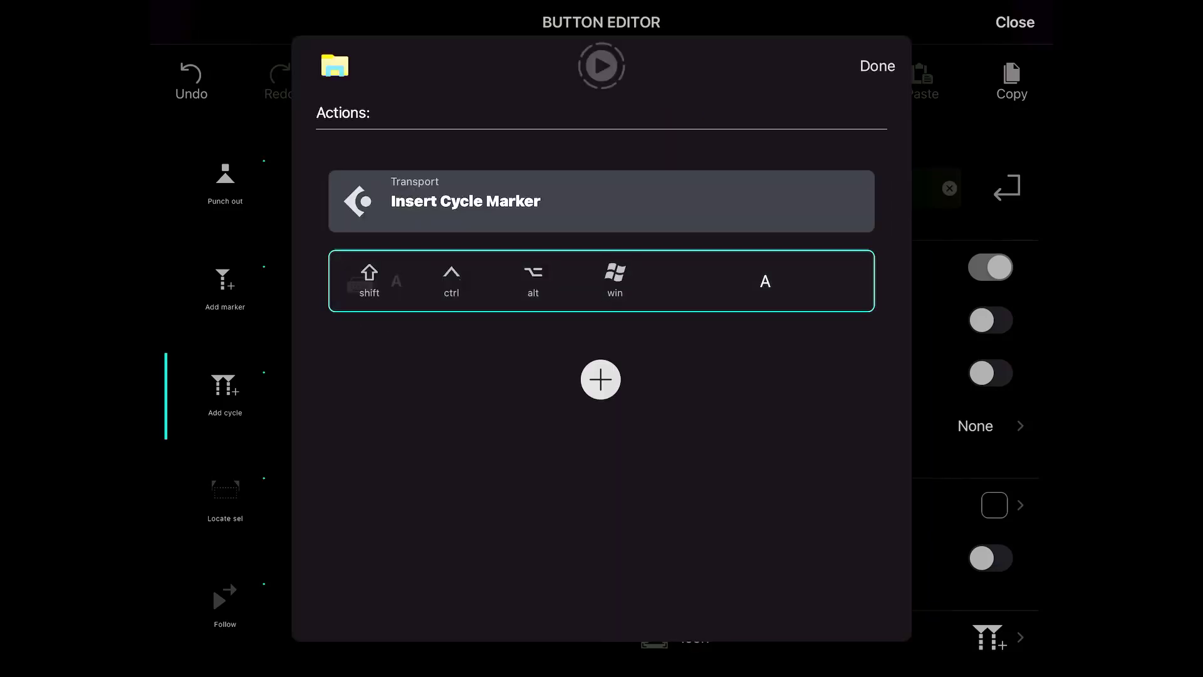
left_click(765, 282)
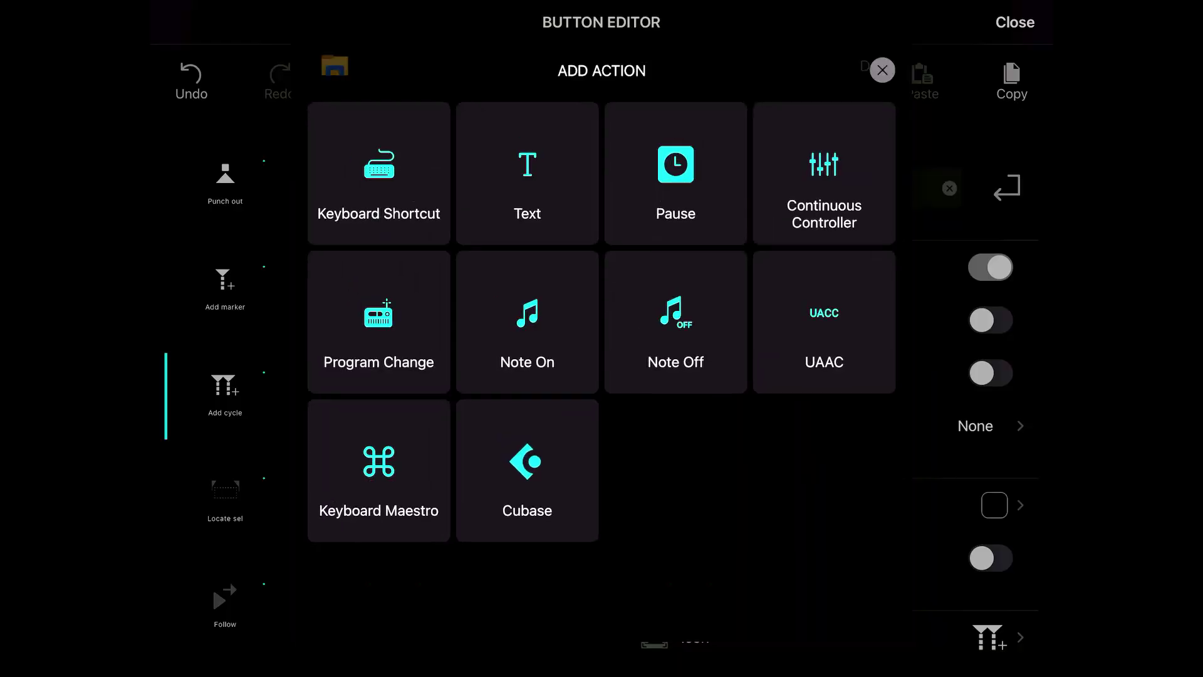
left_click(379, 169)
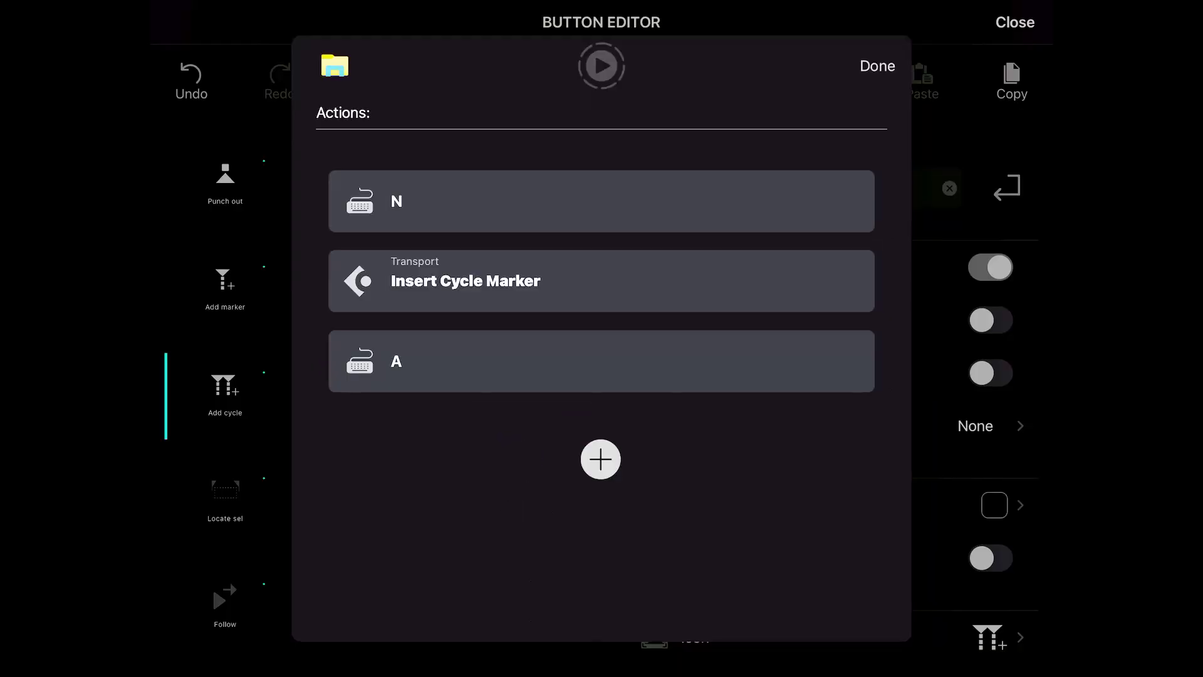
left_click(601, 361)
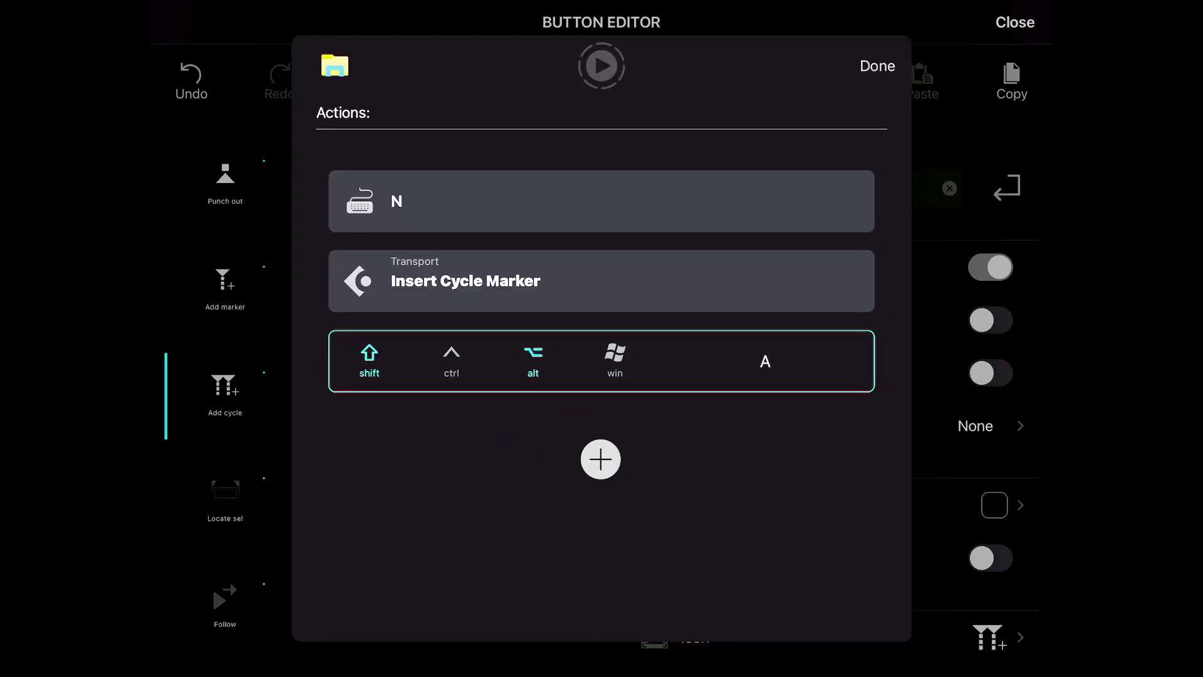
left_click(765, 361)
left_click(600, 459)
left_click(383, 172)
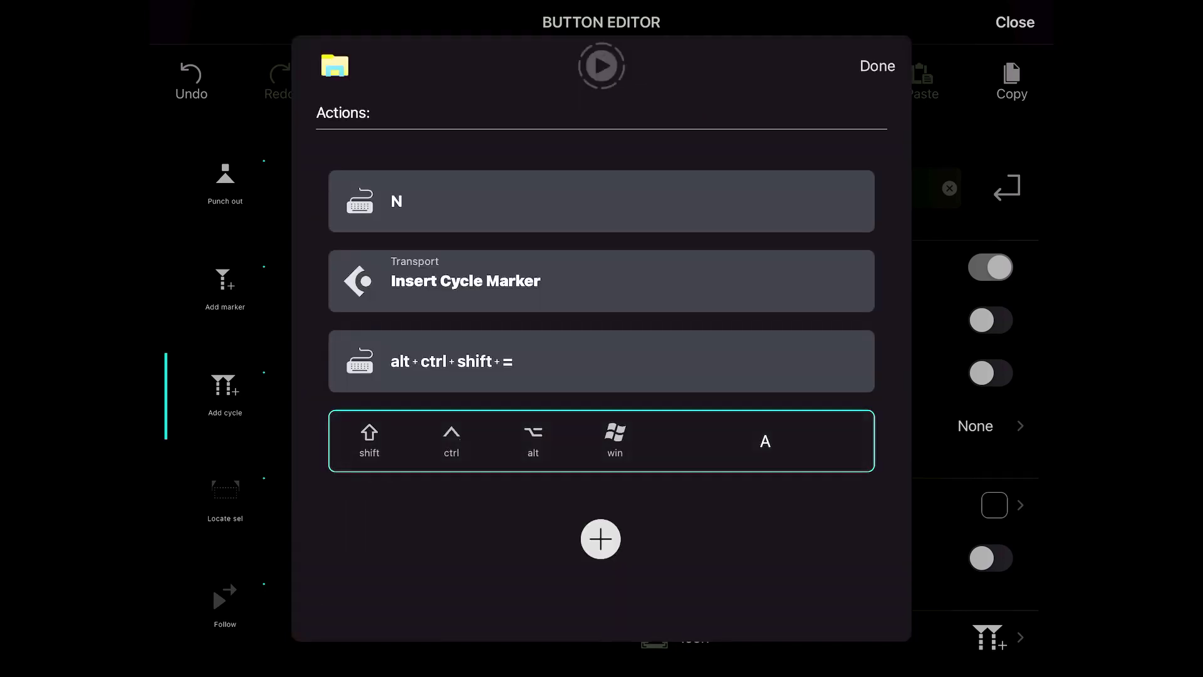
left_click(765, 441)
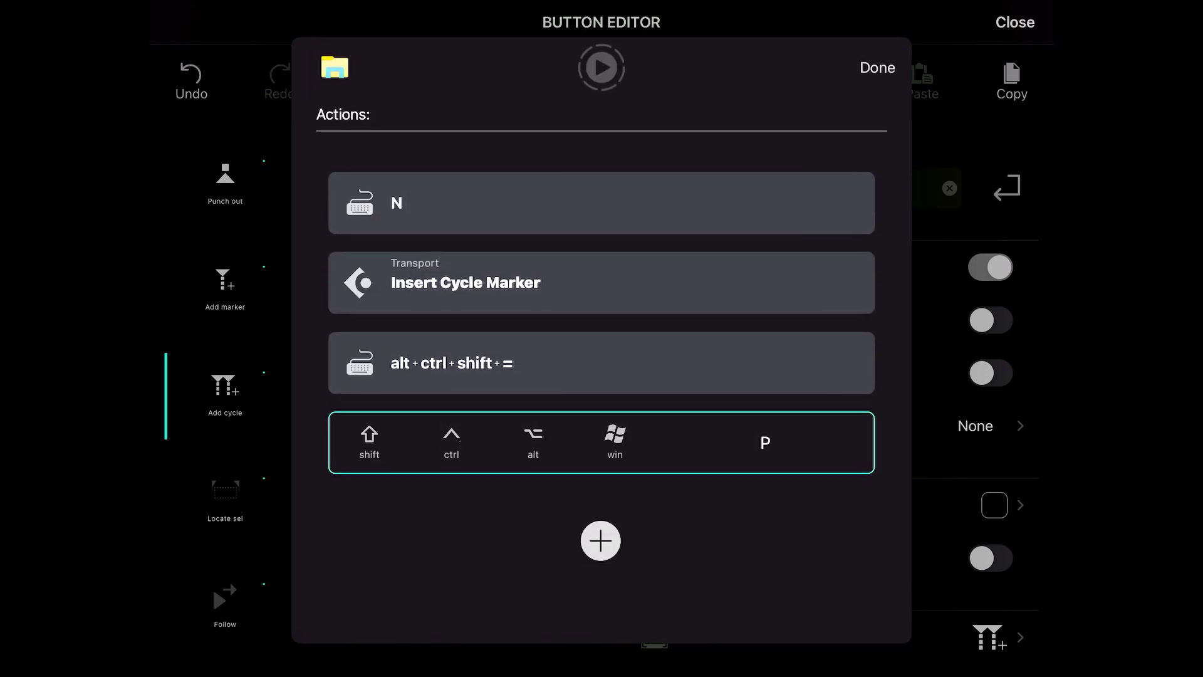
Move Insert Cycle Marker below the P step and add one more keyboard shortcut step
mouse_move(465, 281)
left_mouse_down()
mouse_move(485, 442)
mouse_move(475, 445)
left_mouse_up()
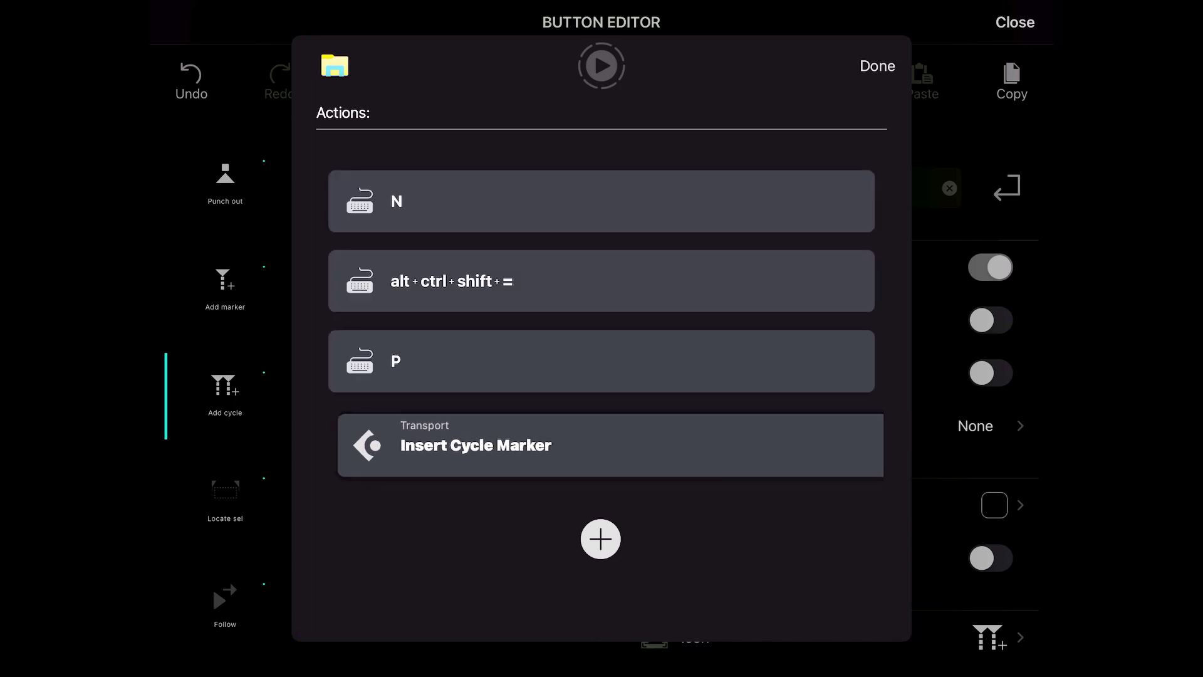
left_click(601, 538)
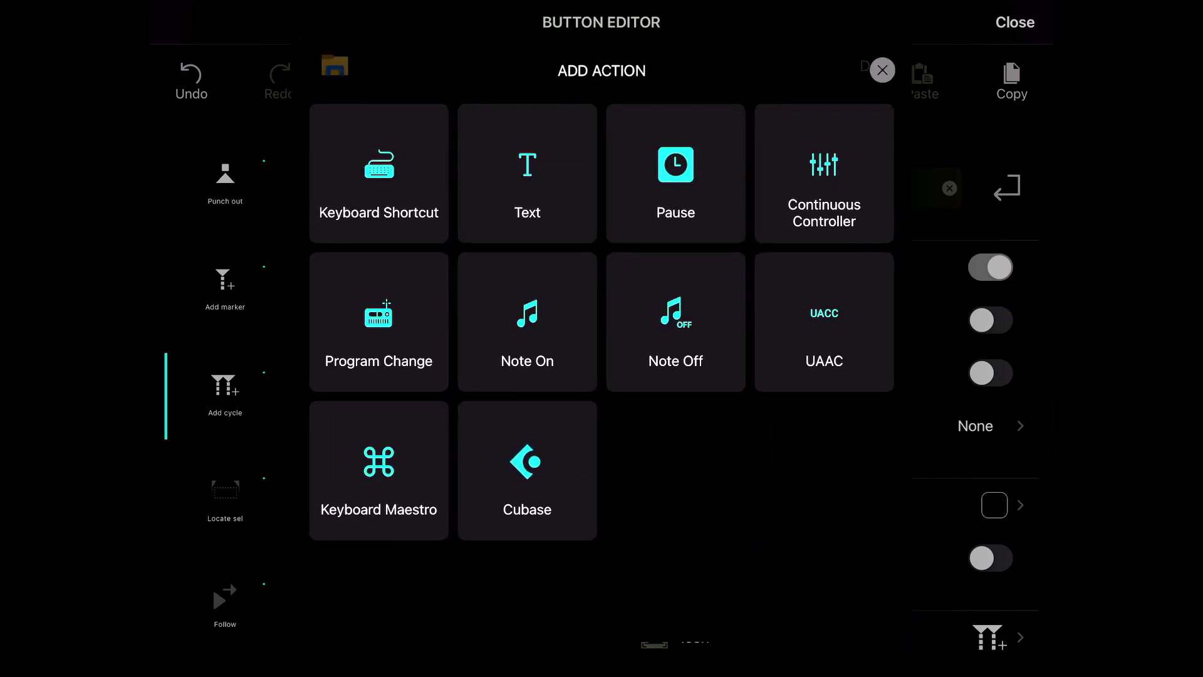
left_click(379, 173)
left_click(765, 501)
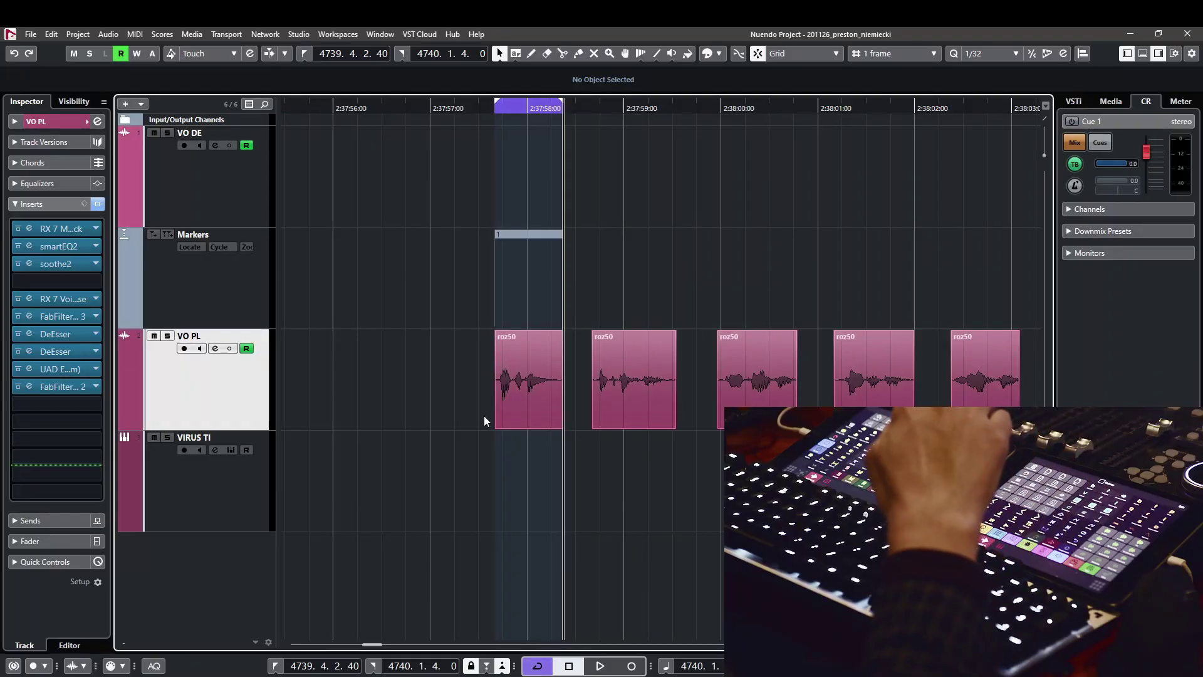
Run the Add cycle macro twice to add cycle markers 2 and 3
key("Insert")
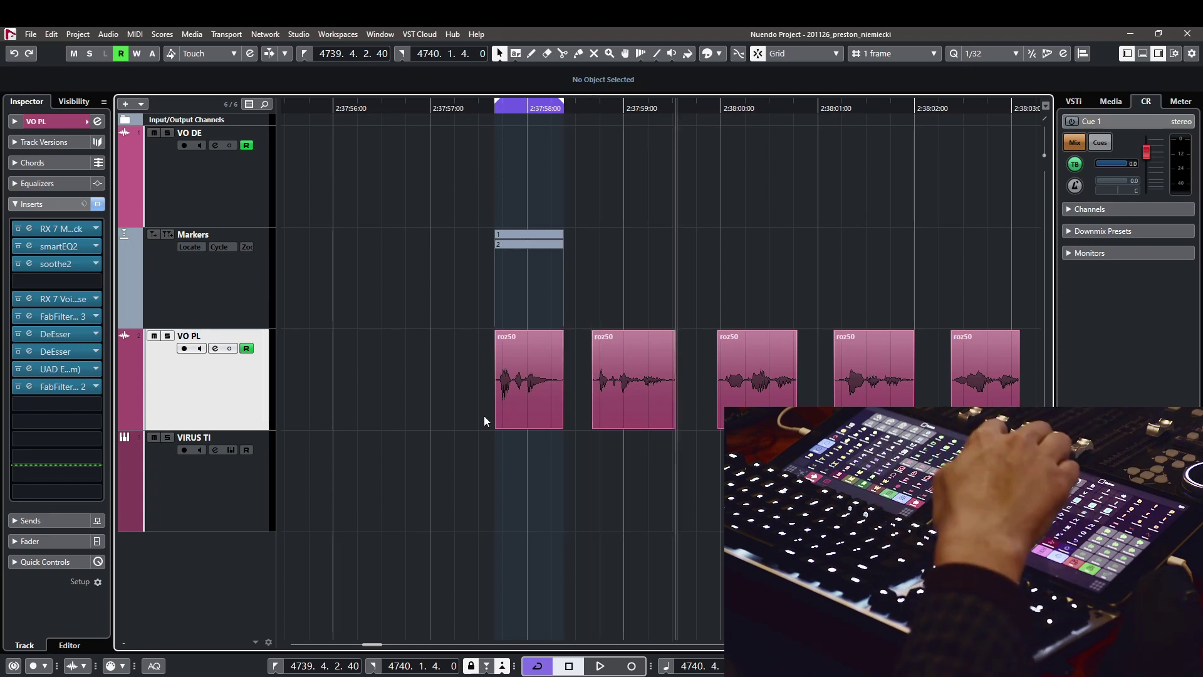
key("Insert")
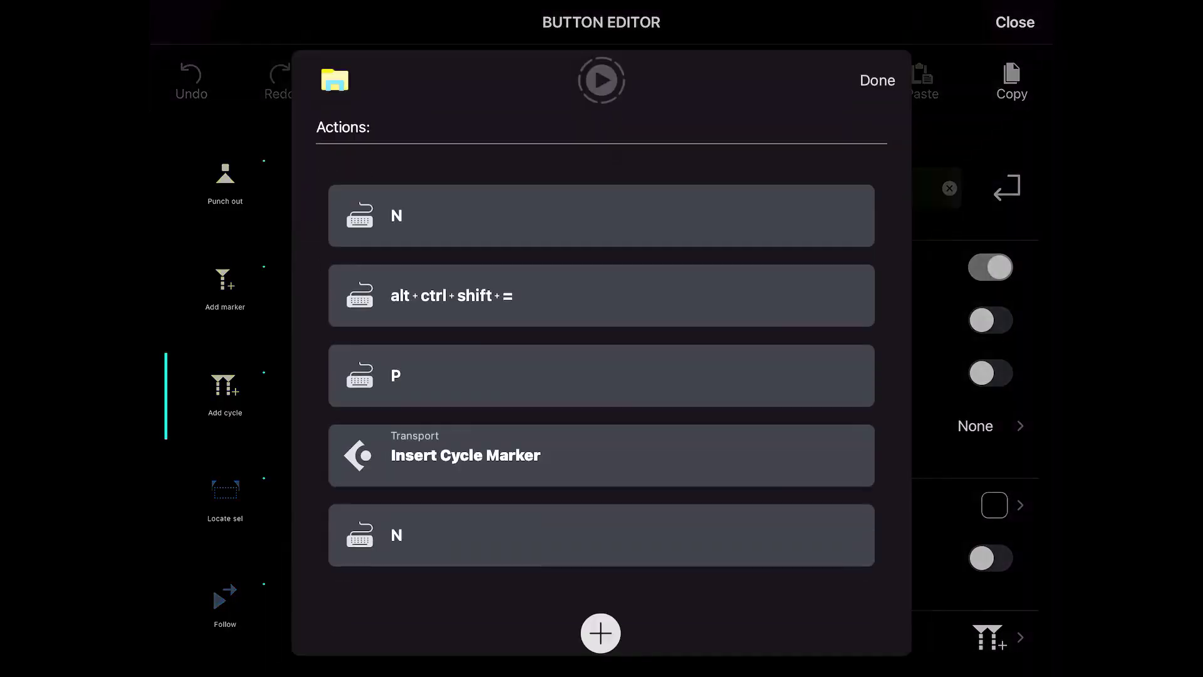
Add a 0.5 s pause to the Add cycle macro, placed after alt+ctrl+shift+= and before P
left_click(600, 633)
left_click(674, 172)
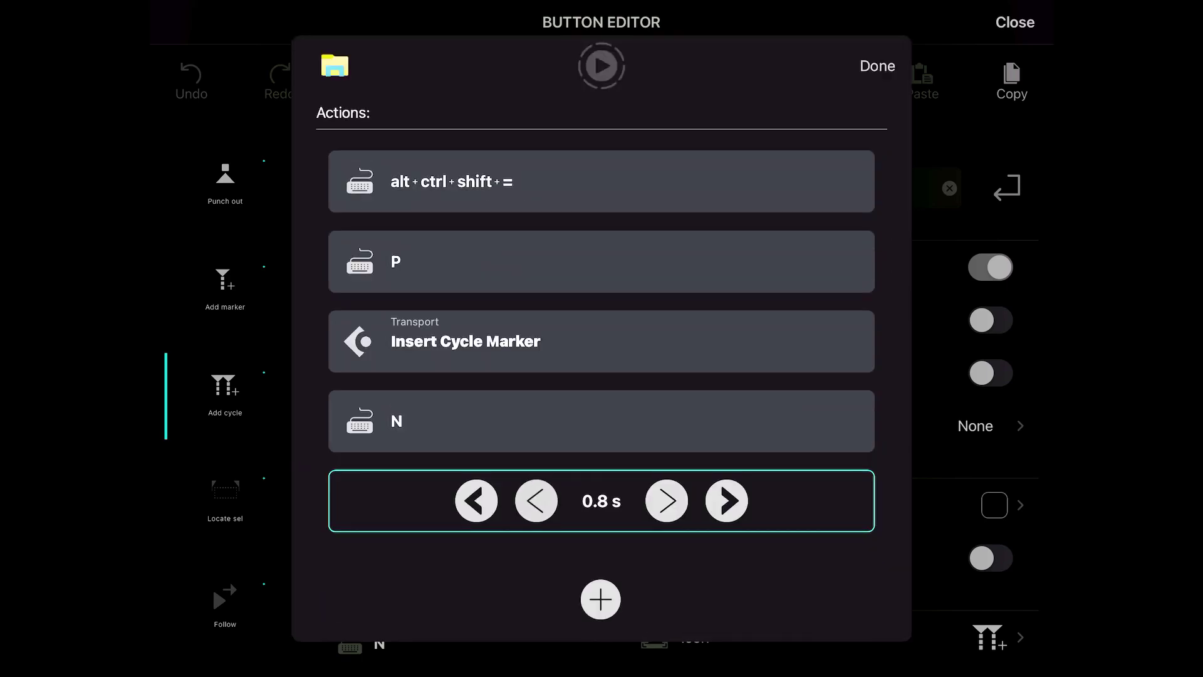
left_click(600, 599)
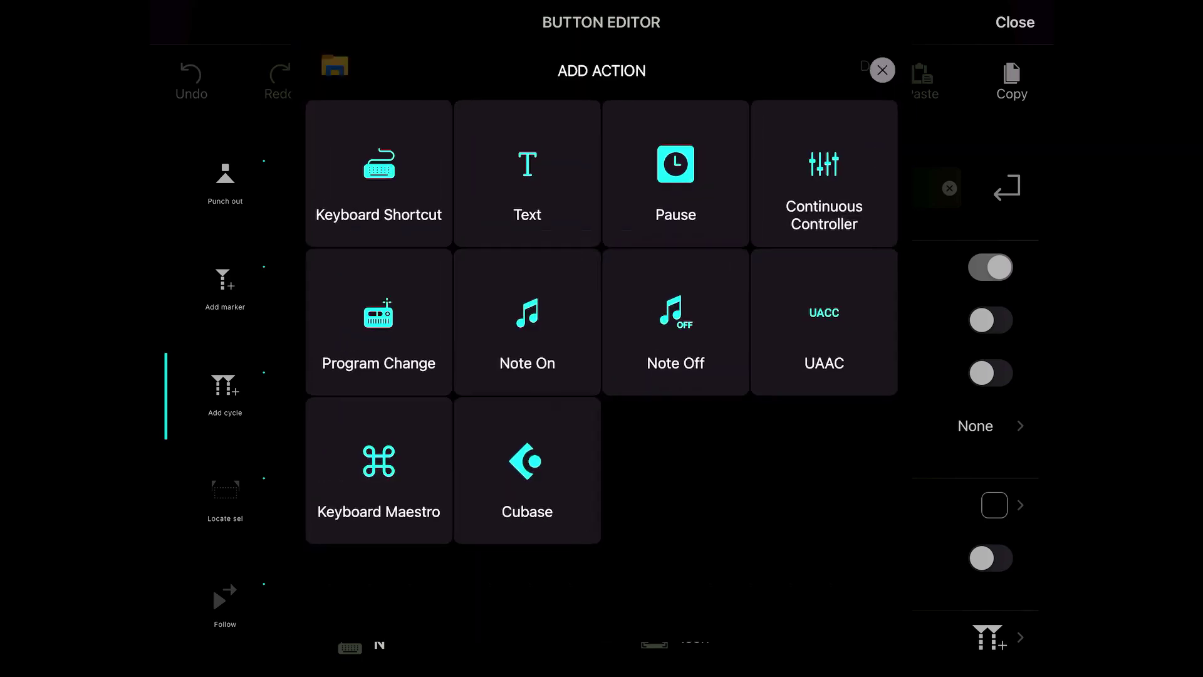
left_click(881, 67)
left_click_drag(601, 501, 601, 262)
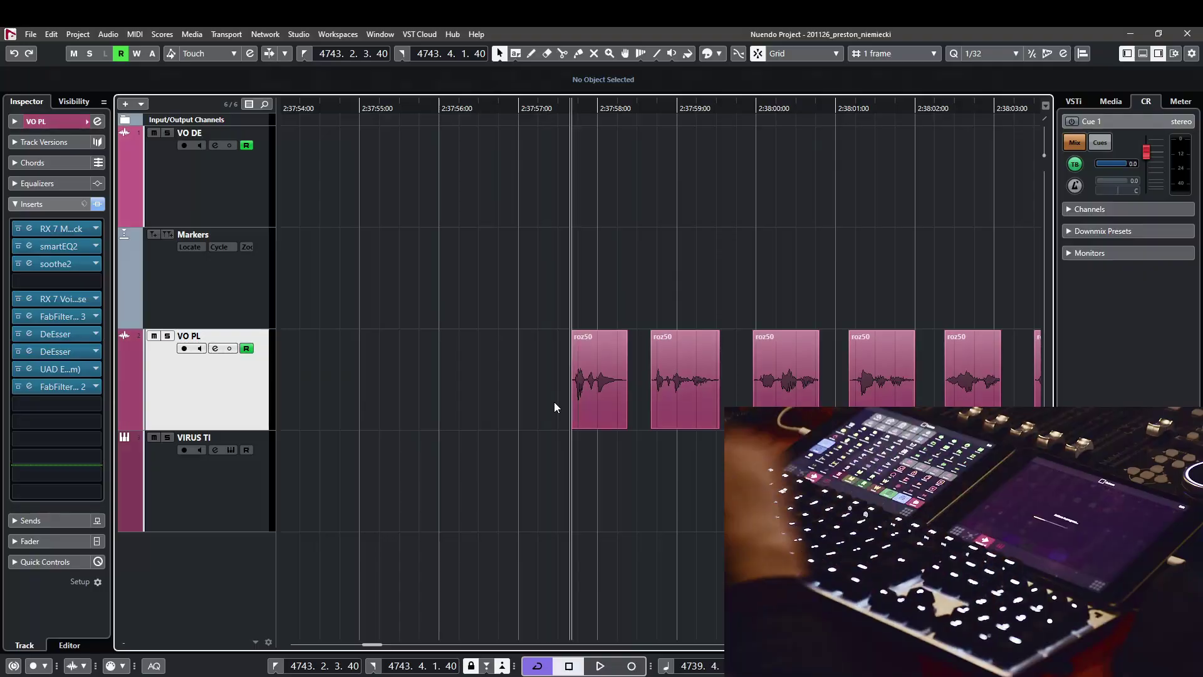
Run the macro on each of the first four roz50 events, creating cycle markers 1 to 4
key("p")
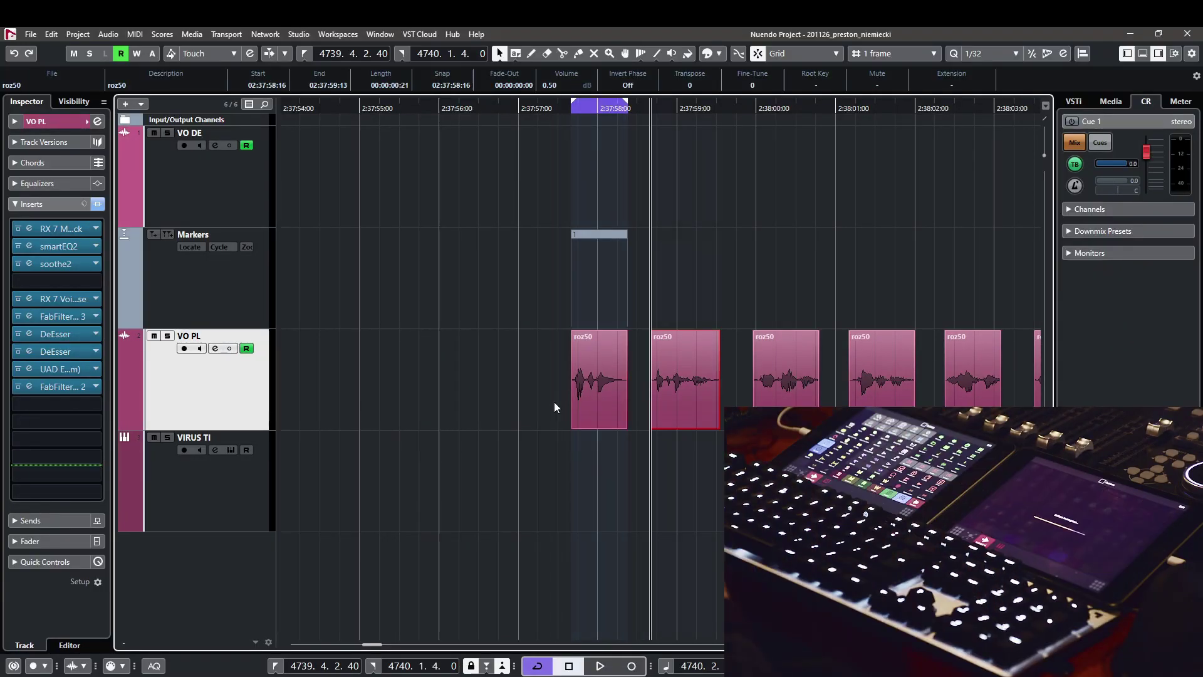
key("p")
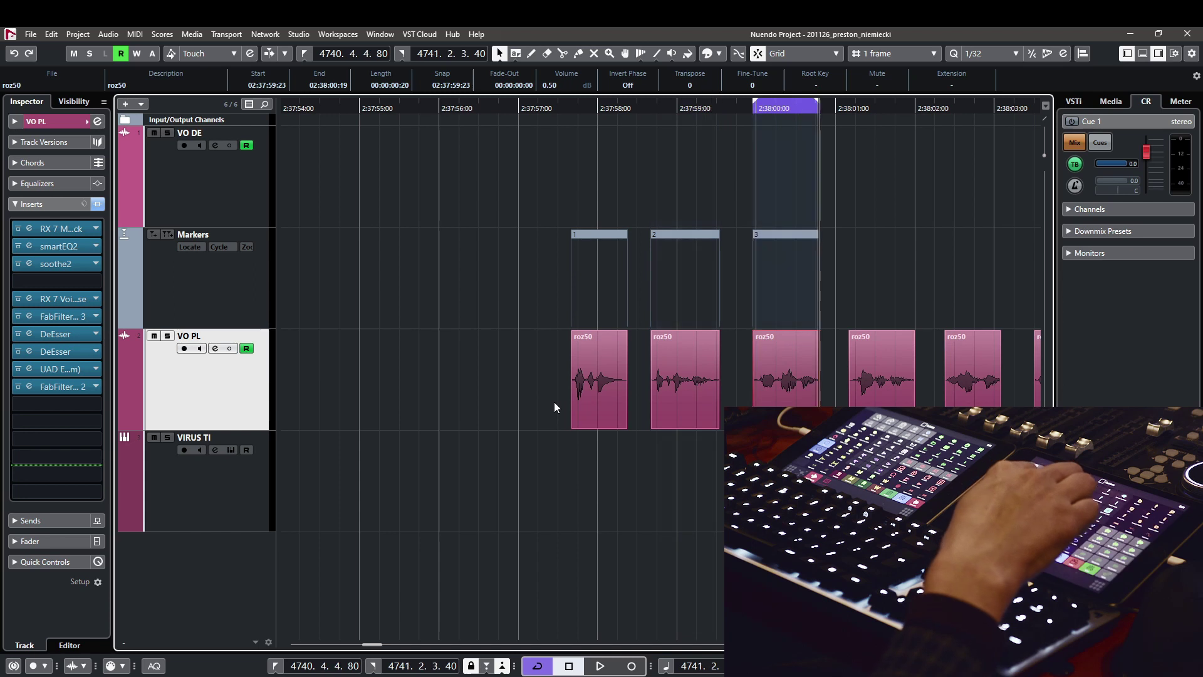
key("Right")
key("Right")
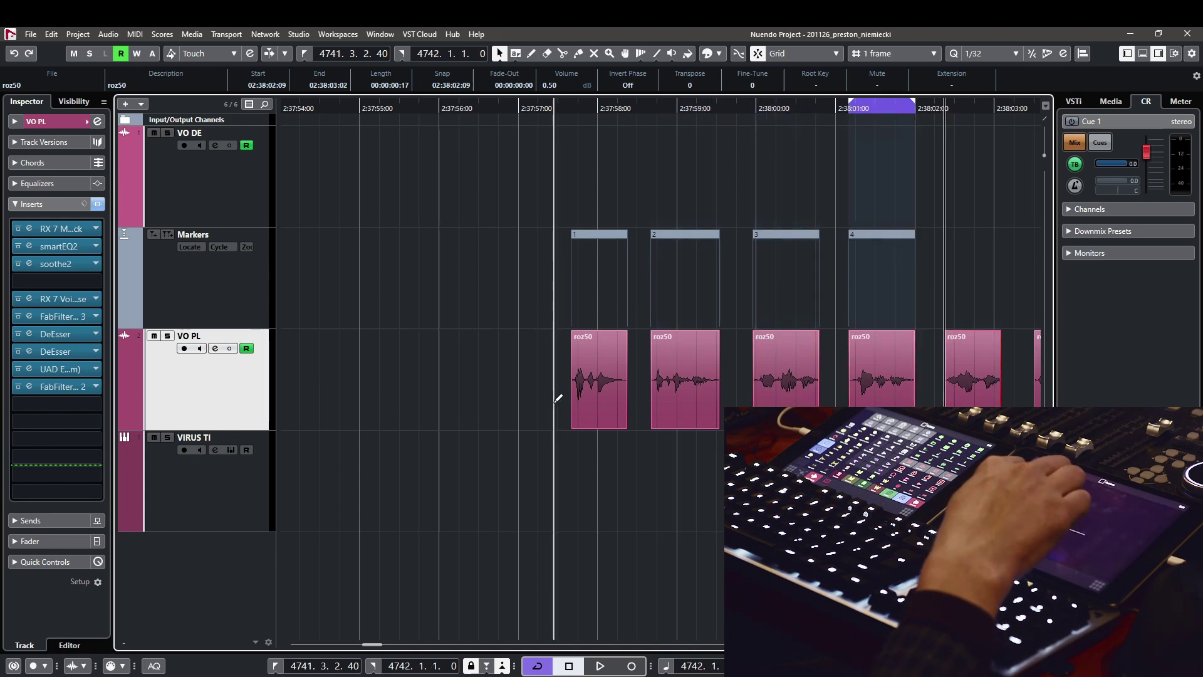
key("p")
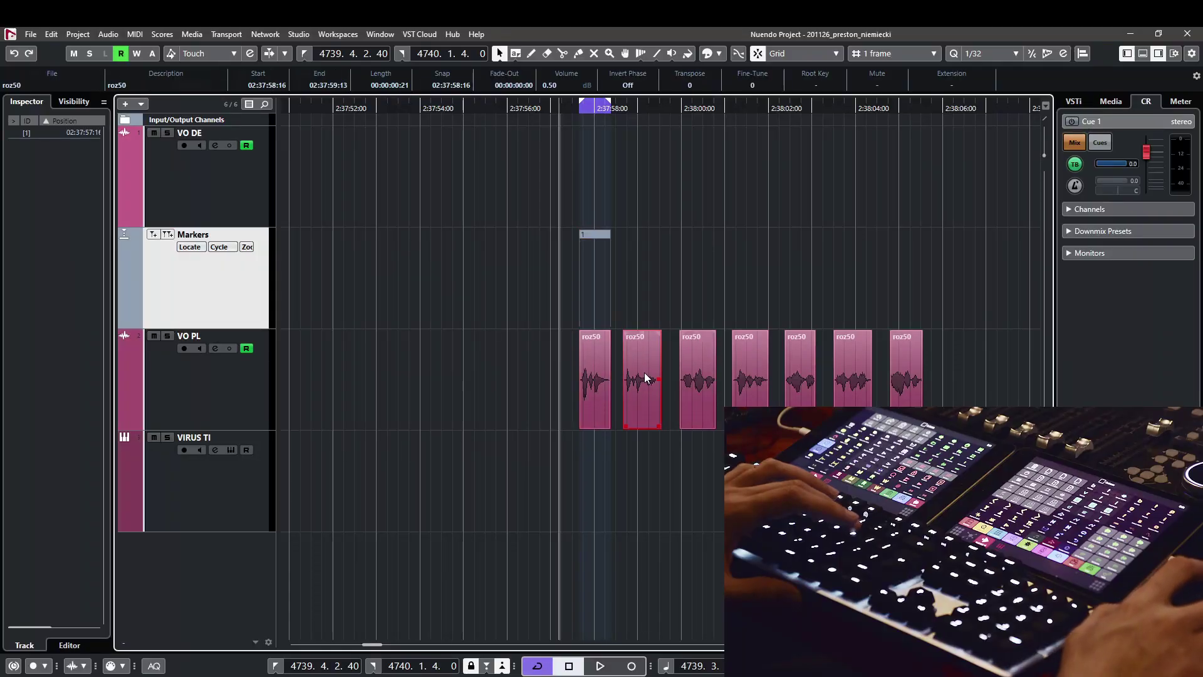
Set cycle ranges over the third and fourth roz50 clips and add cycle markers 3 and 4
left_click(215, 248)
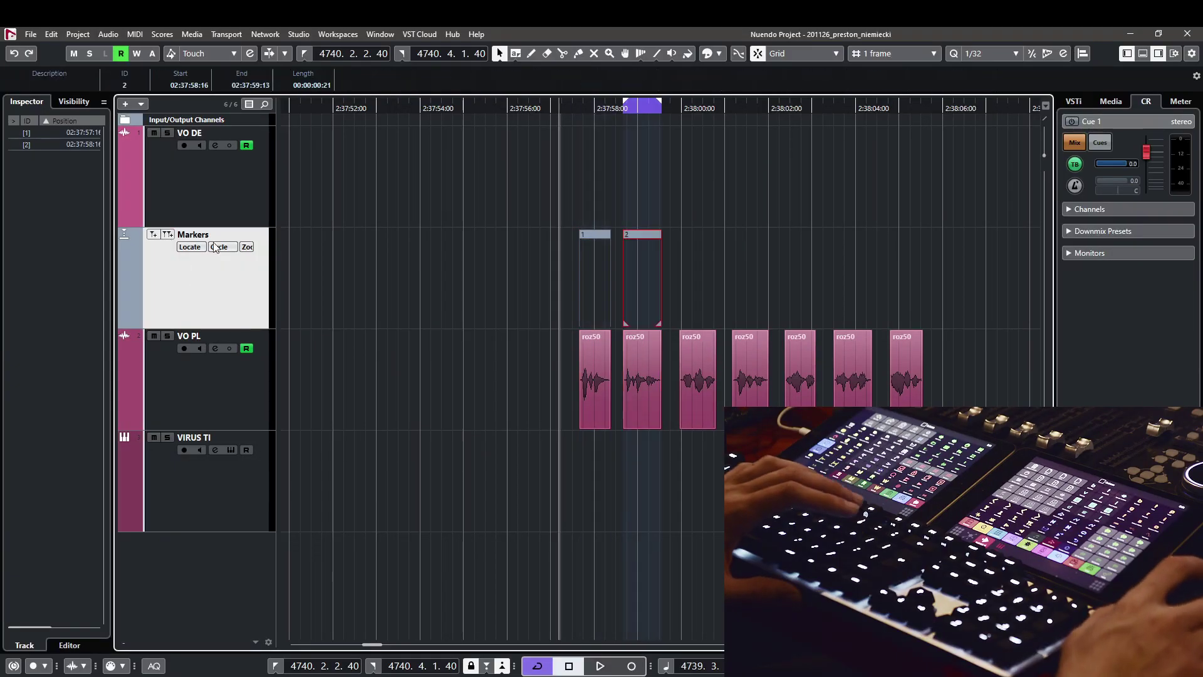
left_click(694, 384)
key("p")
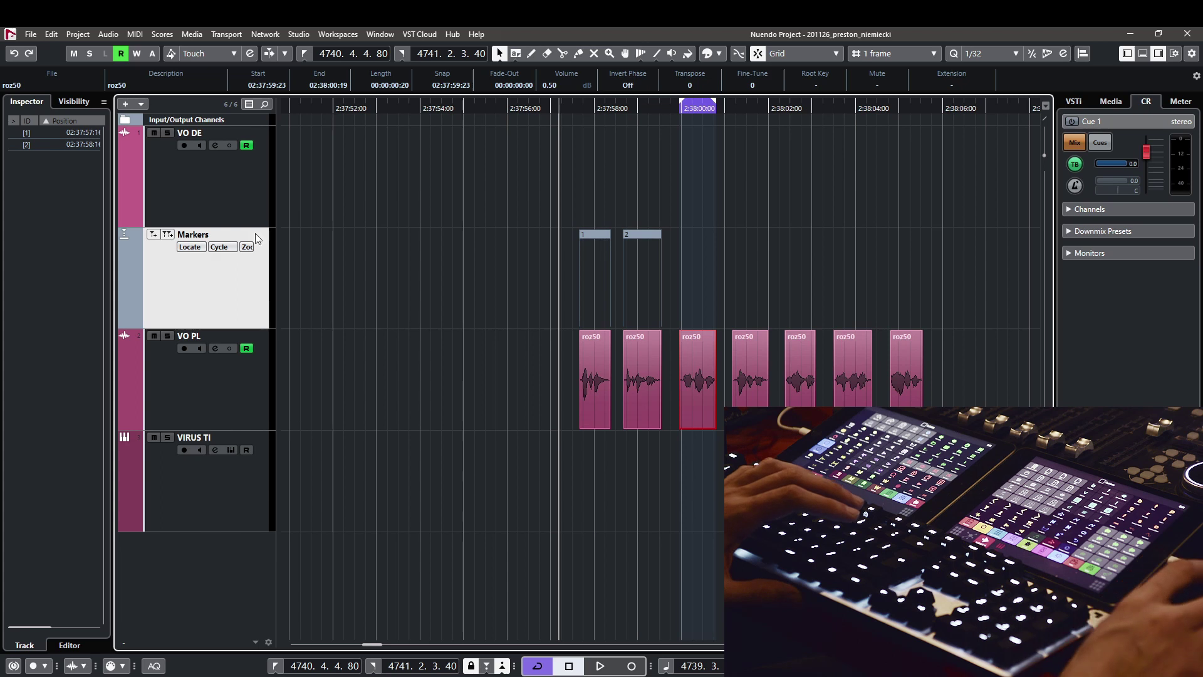
left_click(167, 234)
left_click(743, 363)
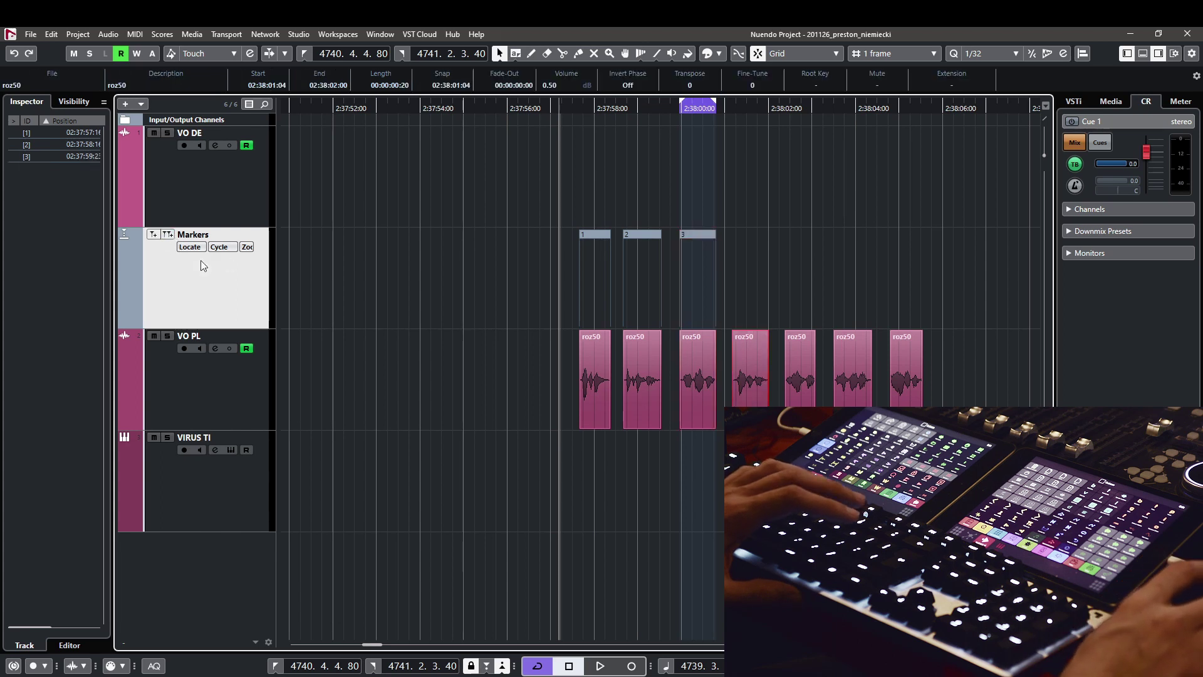
key("p")
left_click(162, 234)
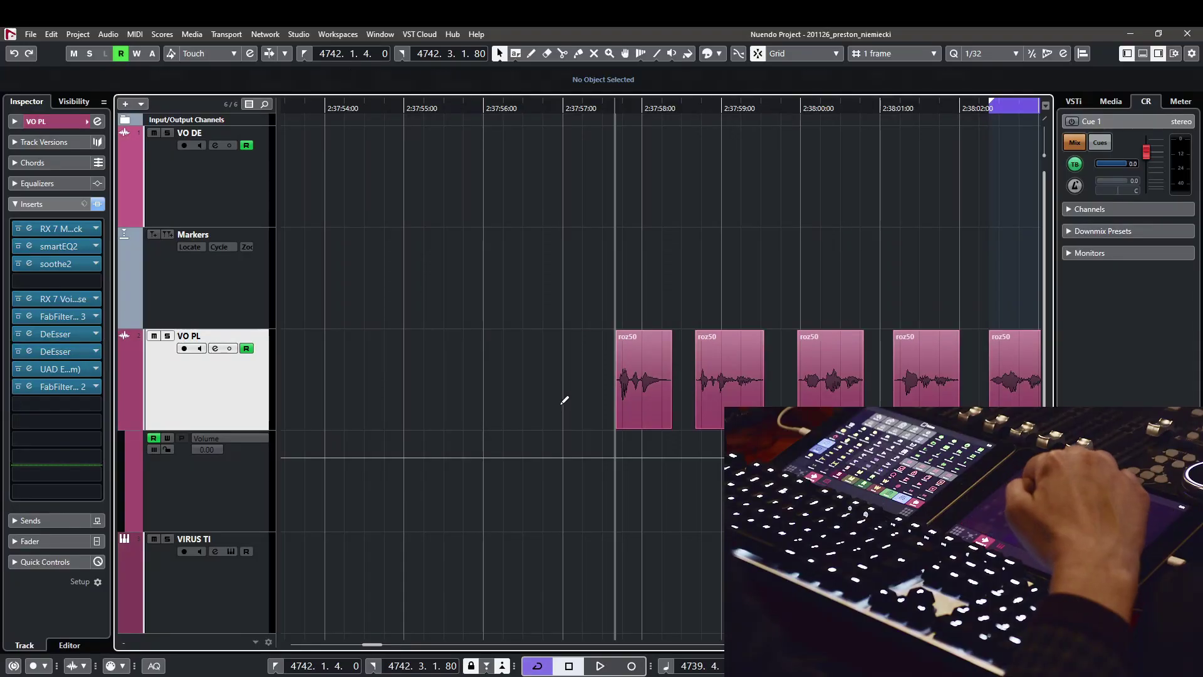
Rerun the macro clip by clip, laying cycle markers 1 to 4 over the first four roz50 clips
key("p")
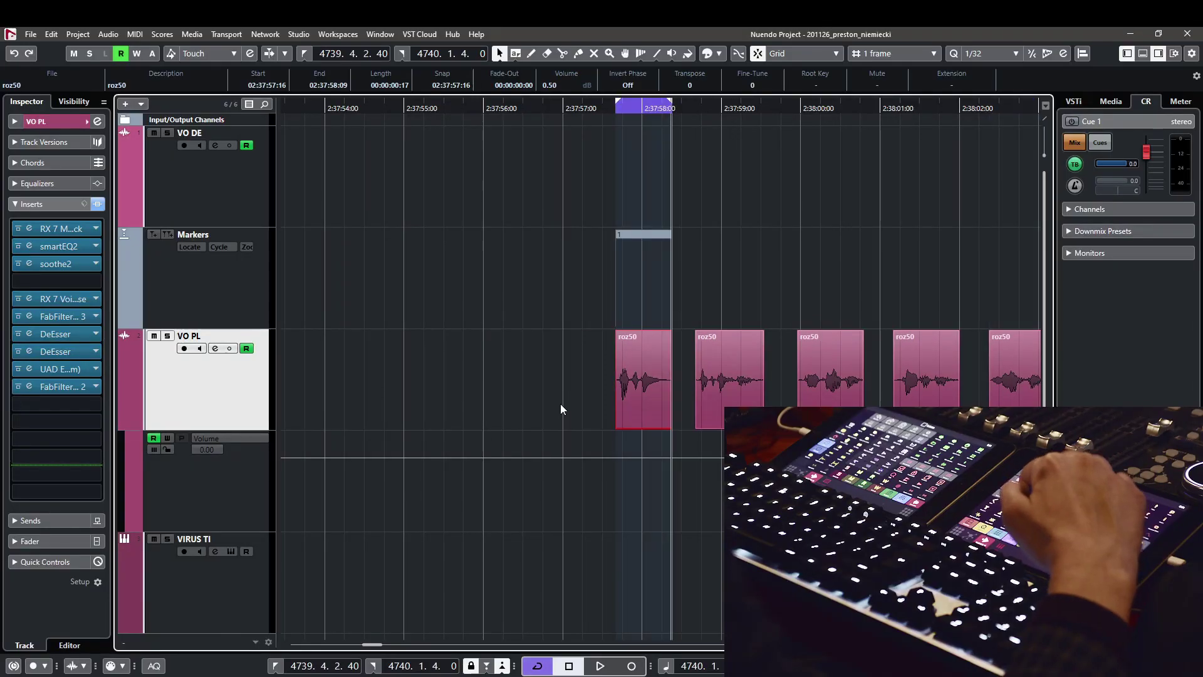
key("Right")
key("p")
key("Right")
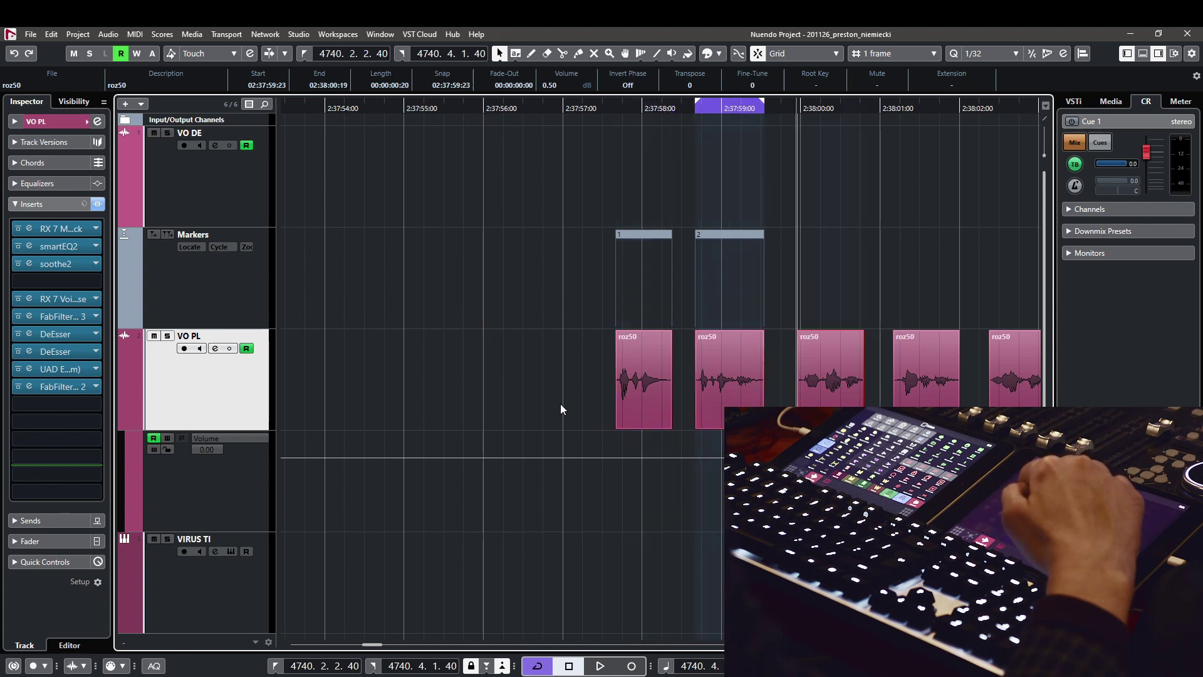
key("Right")
key("p")
key("Right")
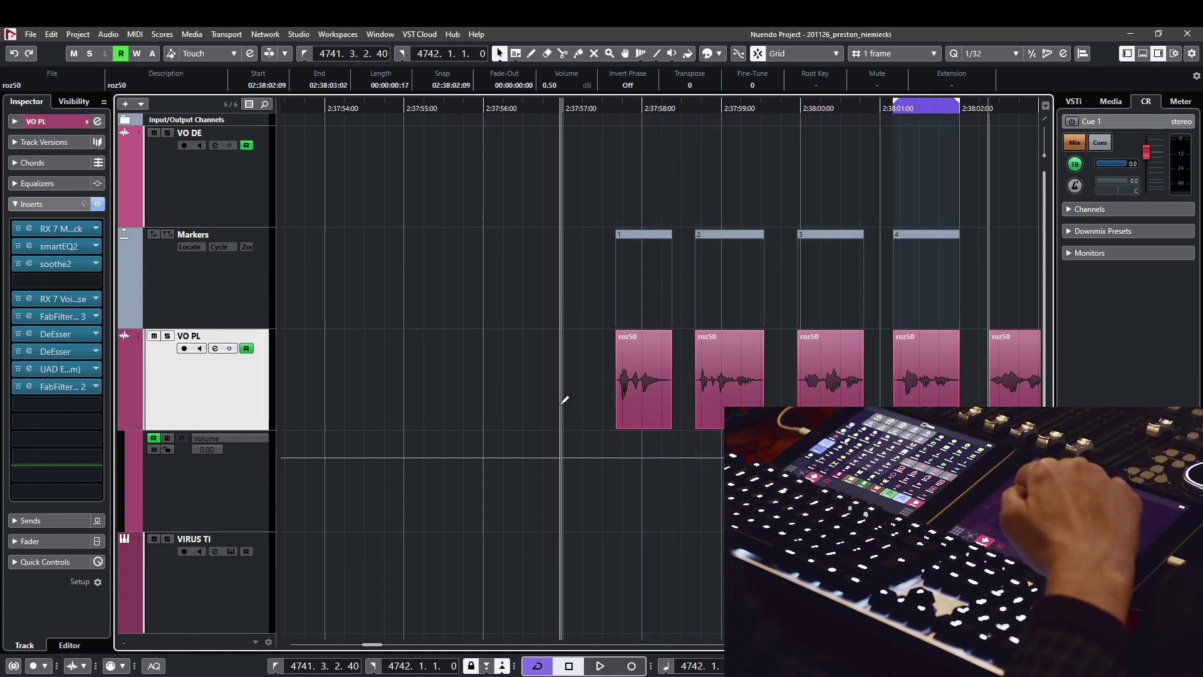